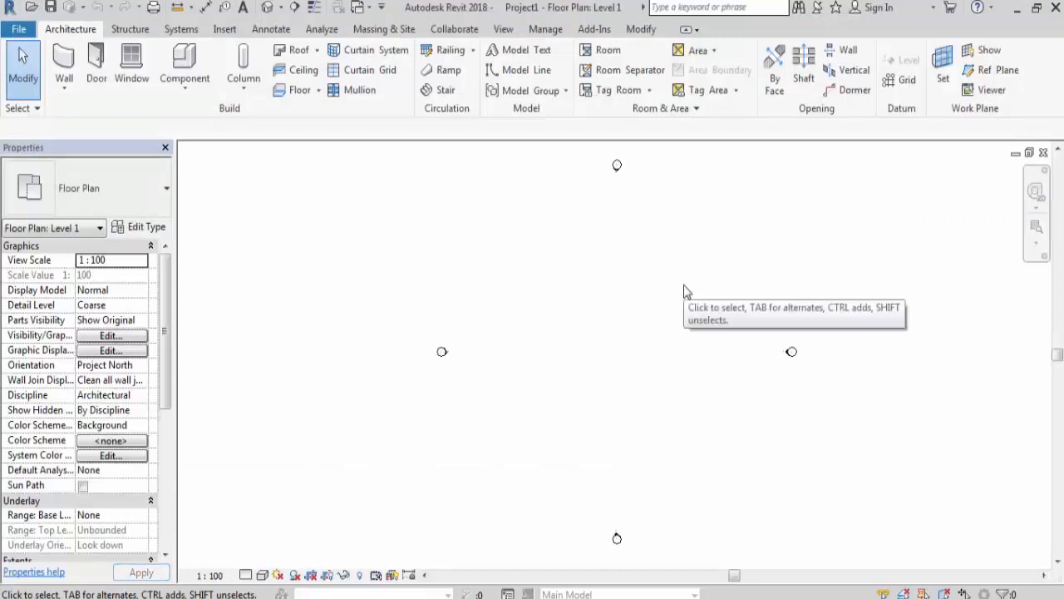
left_click(63, 68)
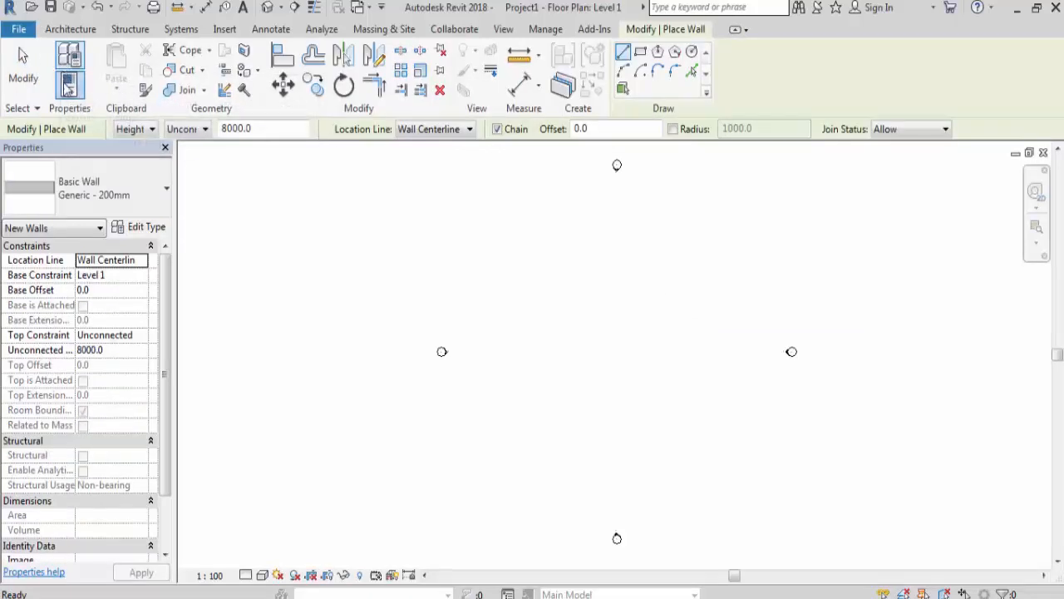
left_click(120, 196)
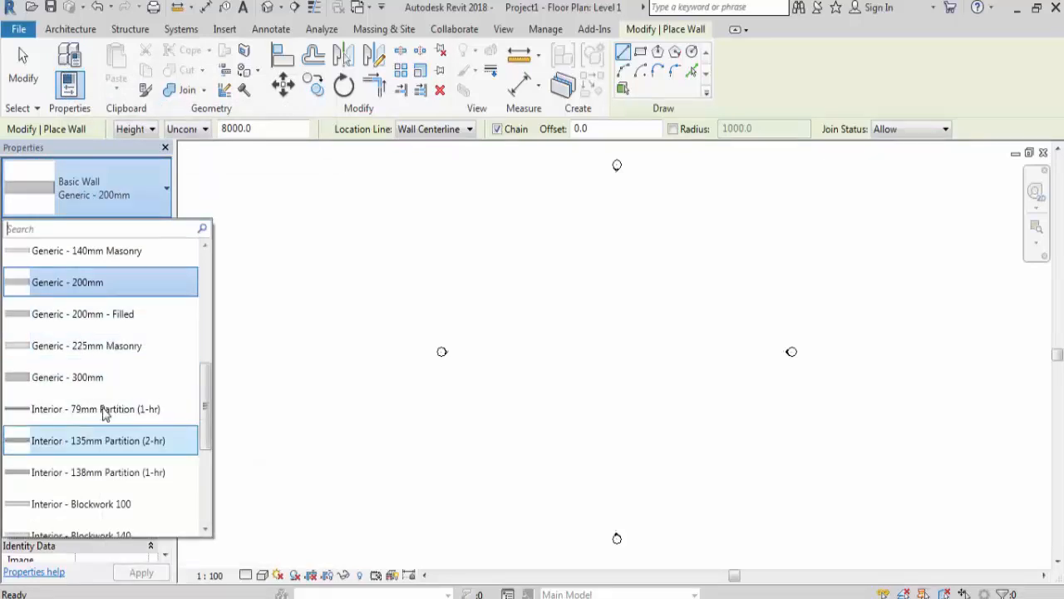
key("Escape")
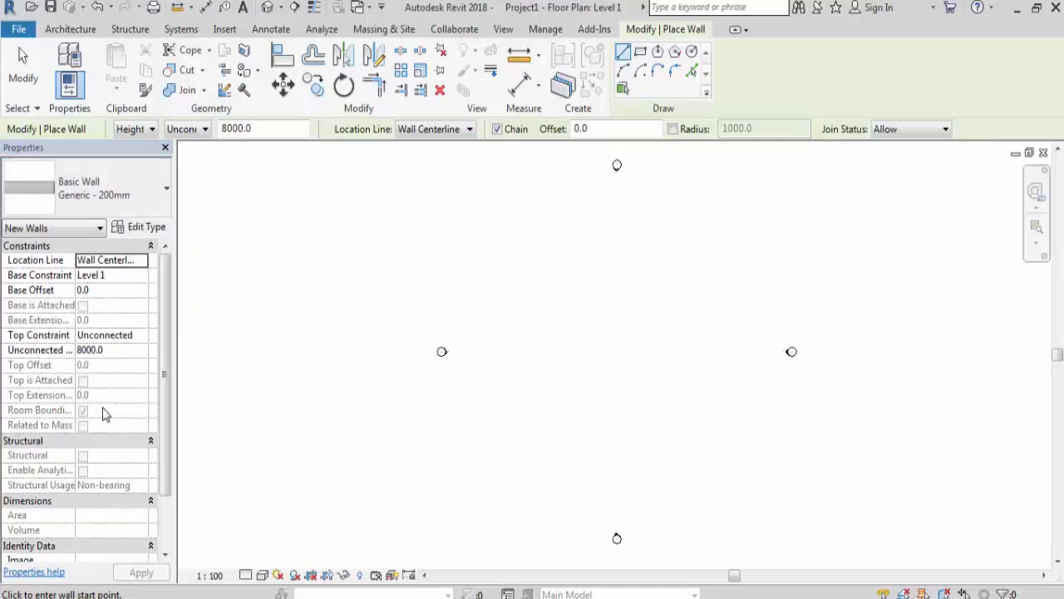
key("Escape")
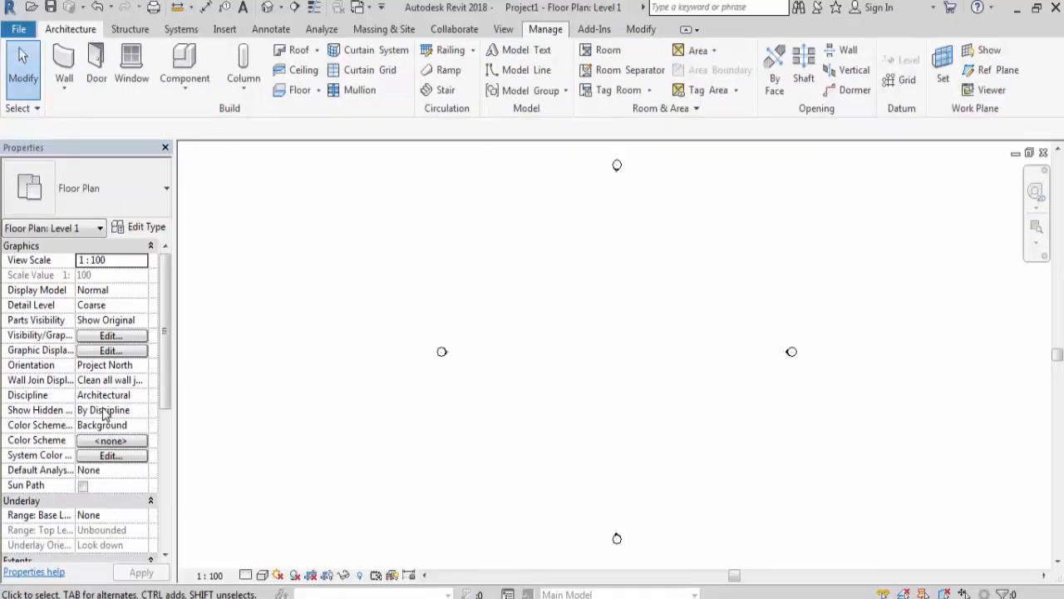
Step: Set the project's length units to Meters with rounding to 3 decimal places
left_click(545, 29)
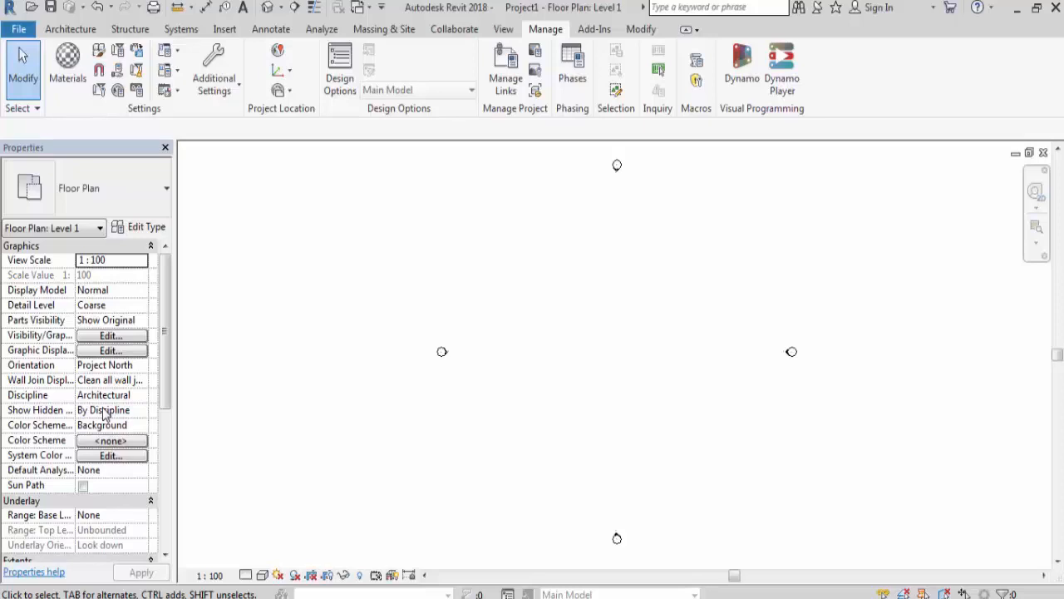
key("u")
key("n")
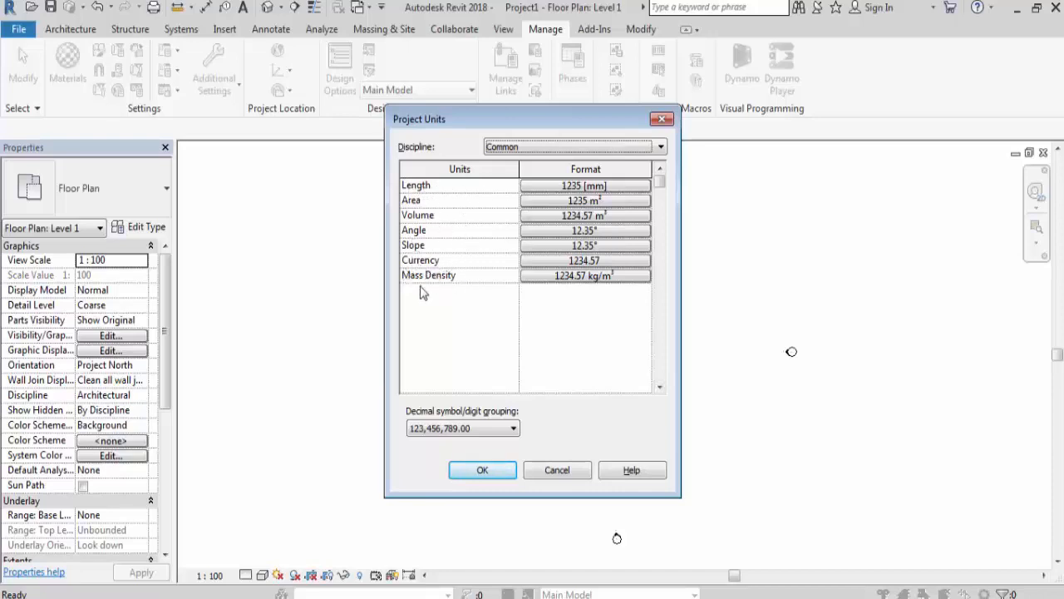
left_click(584, 186)
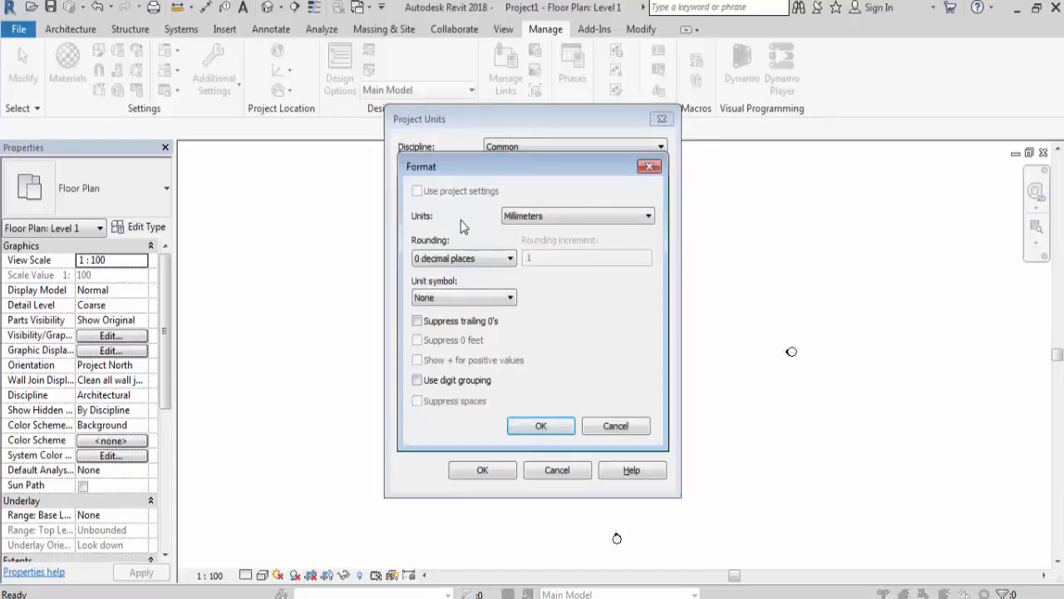
left_click(568, 219)
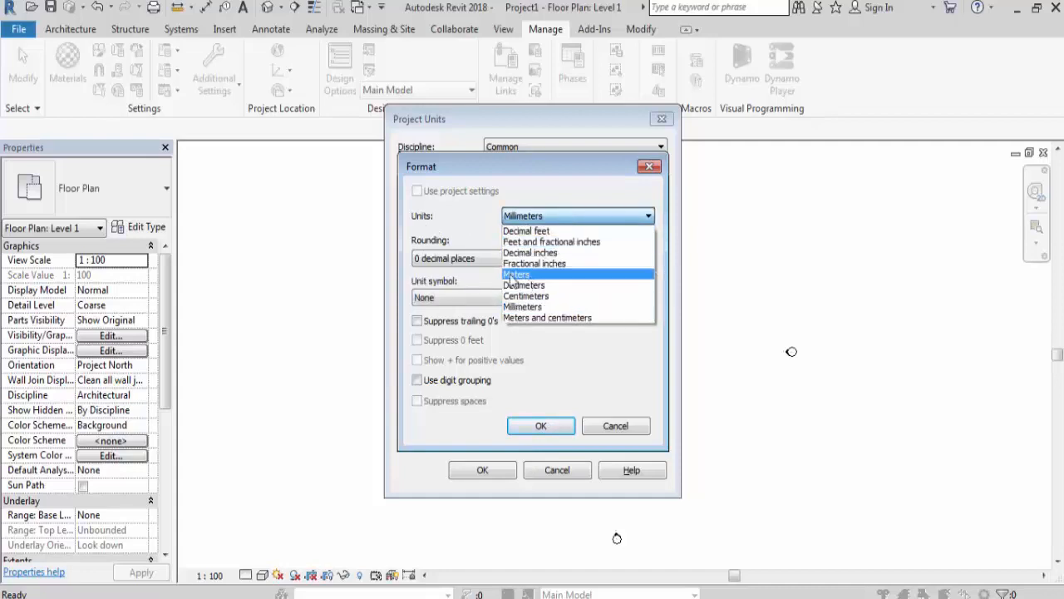
left_click(522, 278)
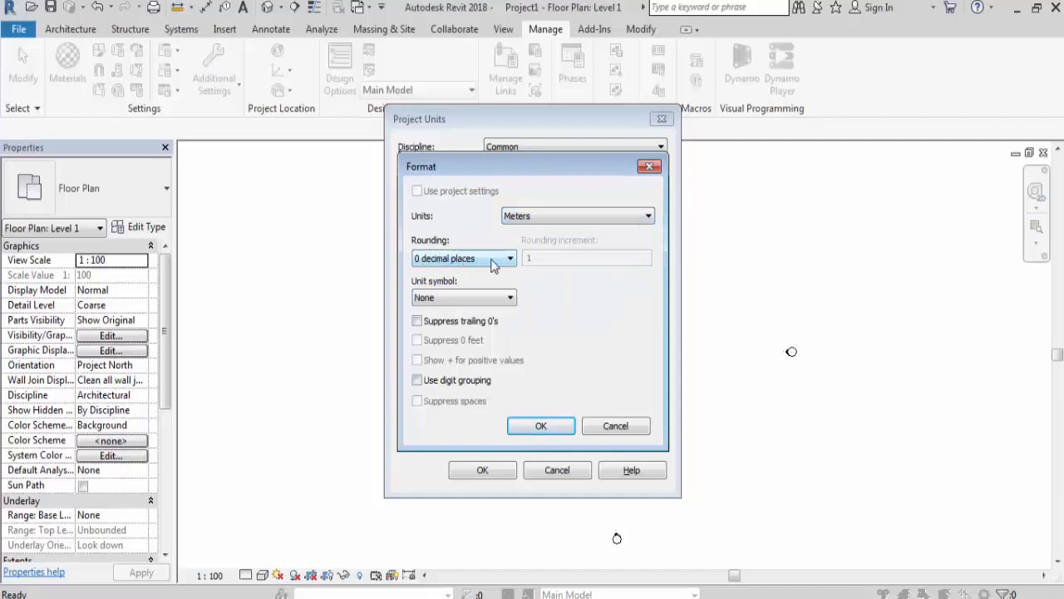
left_click(497, 260)
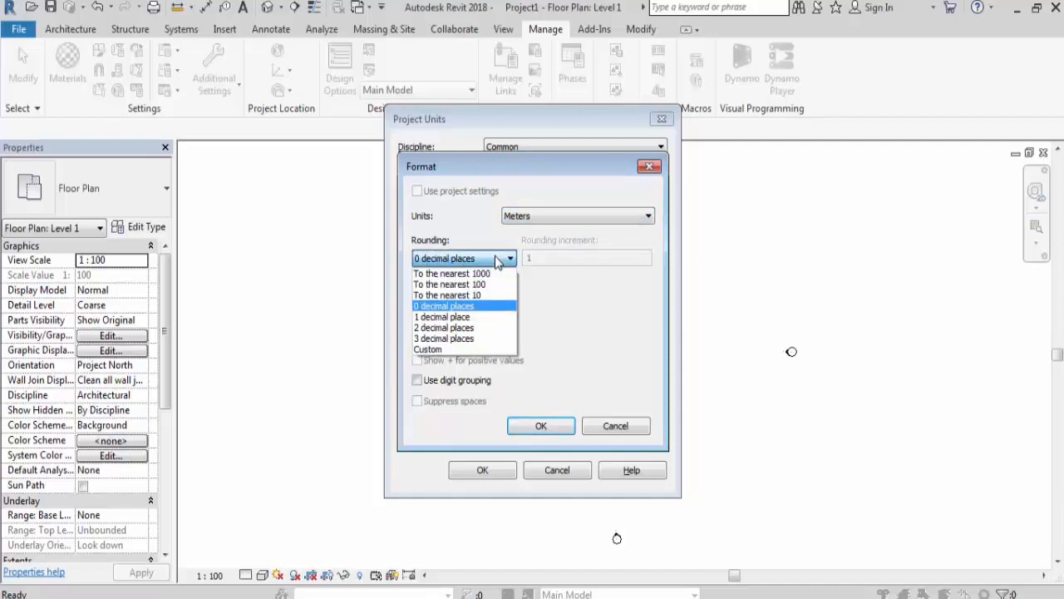
left_click(471, 345)
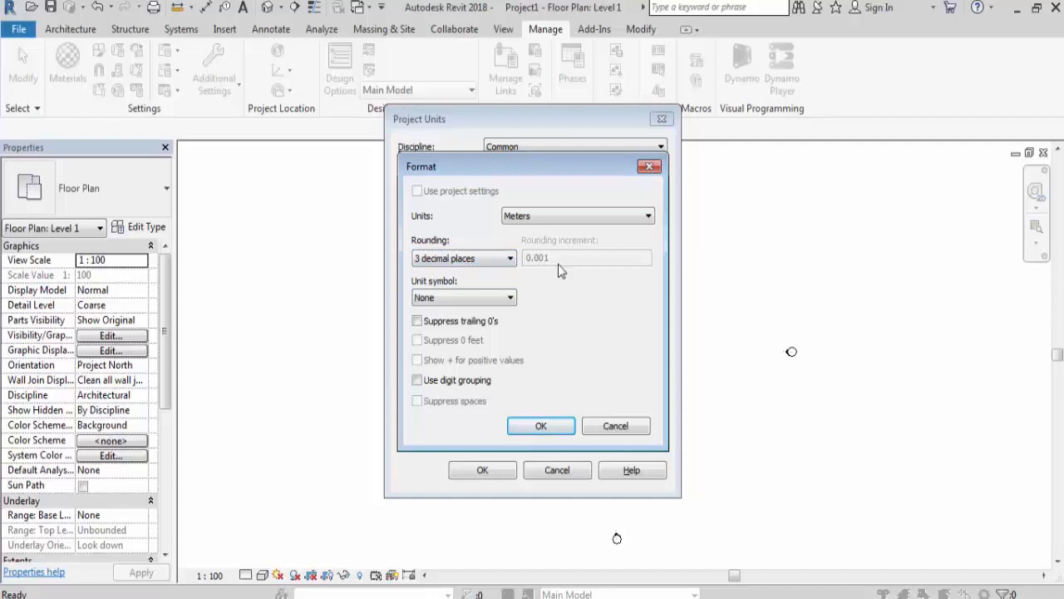
Step: Give the length format the unit symbol m, suppress trailing zeros, and accept the project units
left_click(483, 301)
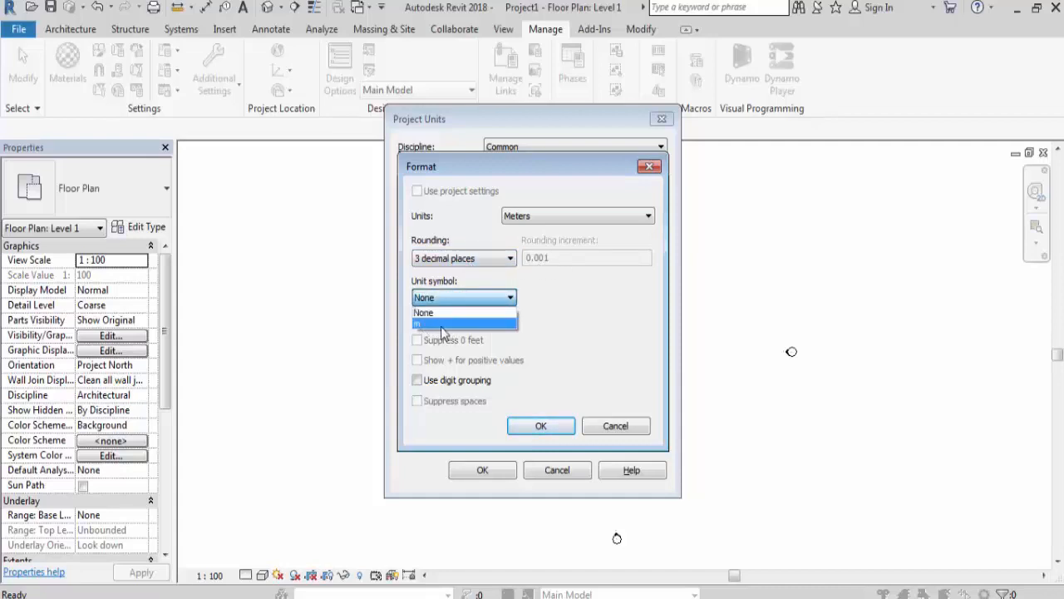
left_click(443, 324)
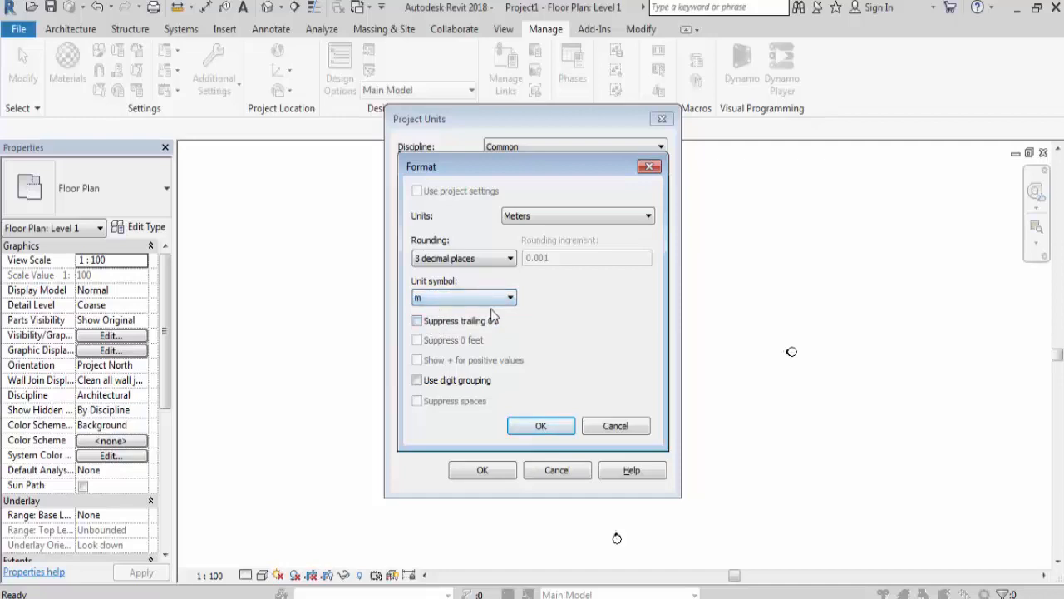
left_click(417, 322)
left_click(541, 425)
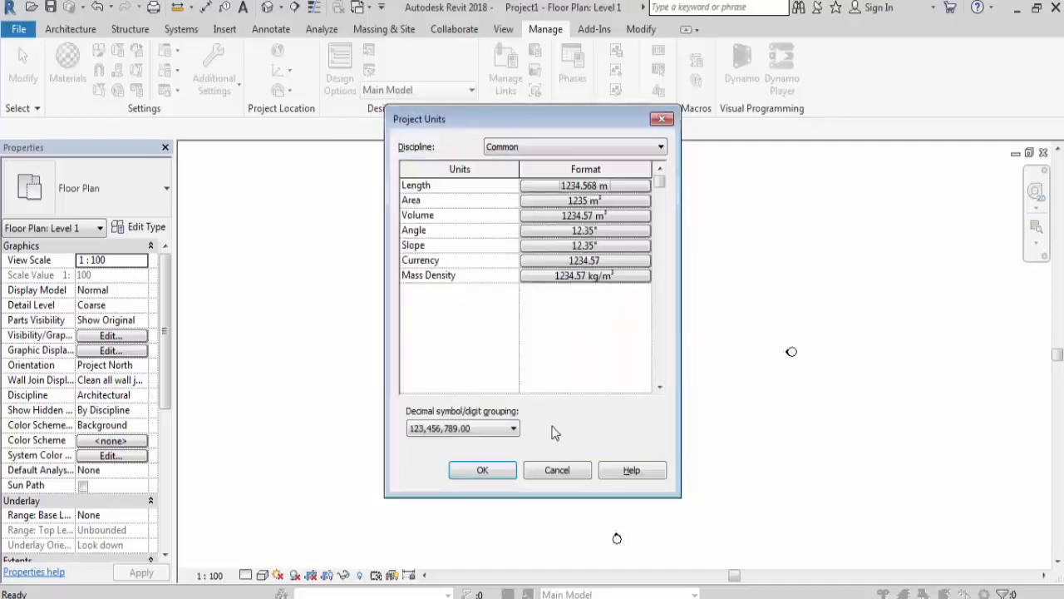
left_click(485, 471)
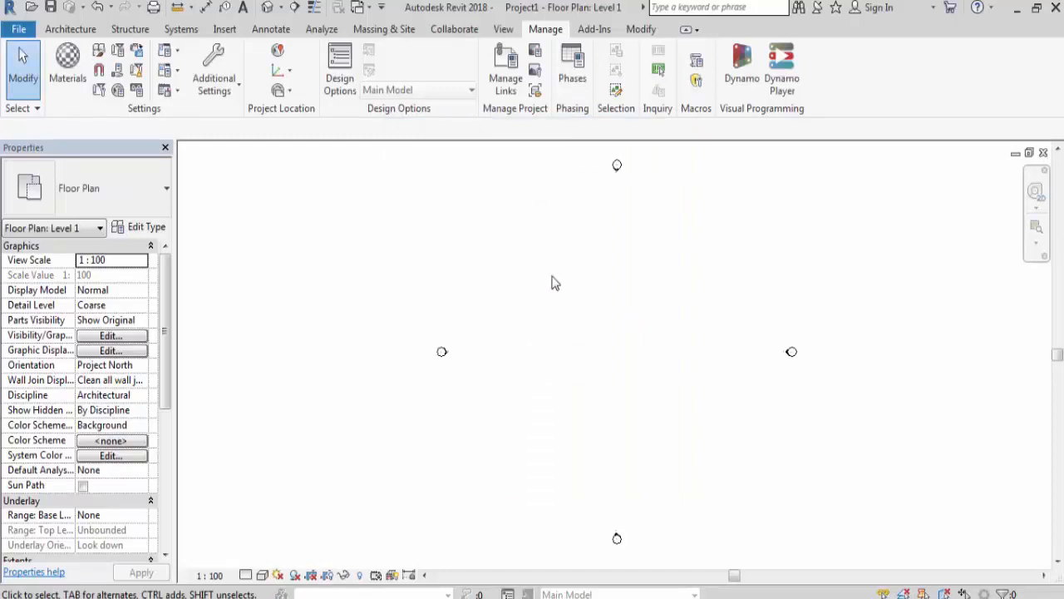
Step: Start a new wall of type Generic - 200mm with its location line at Finish Face: Interior
left_click(70, 29)
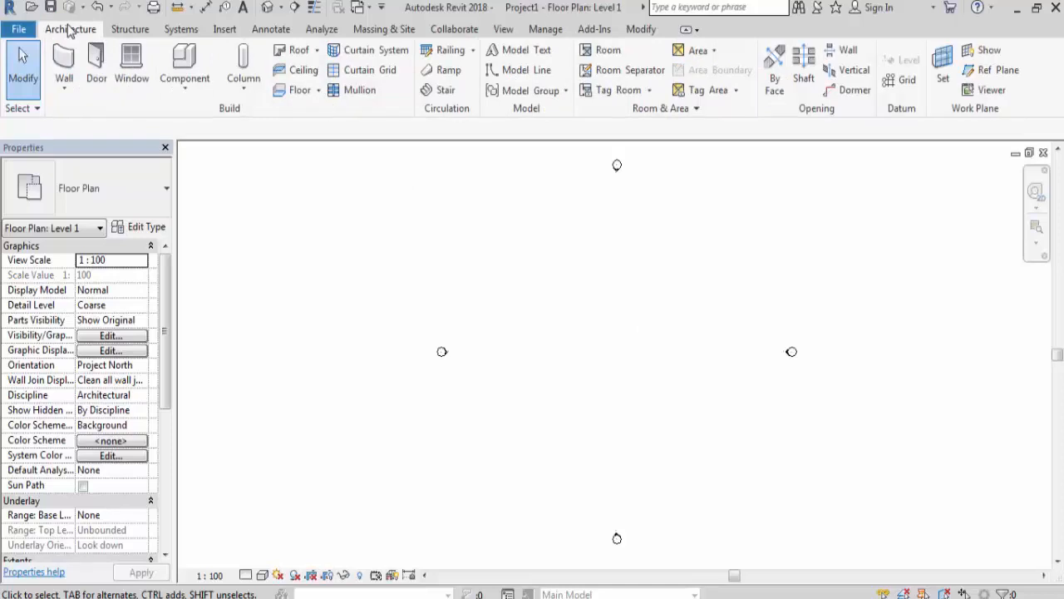
left_click(65, 57)
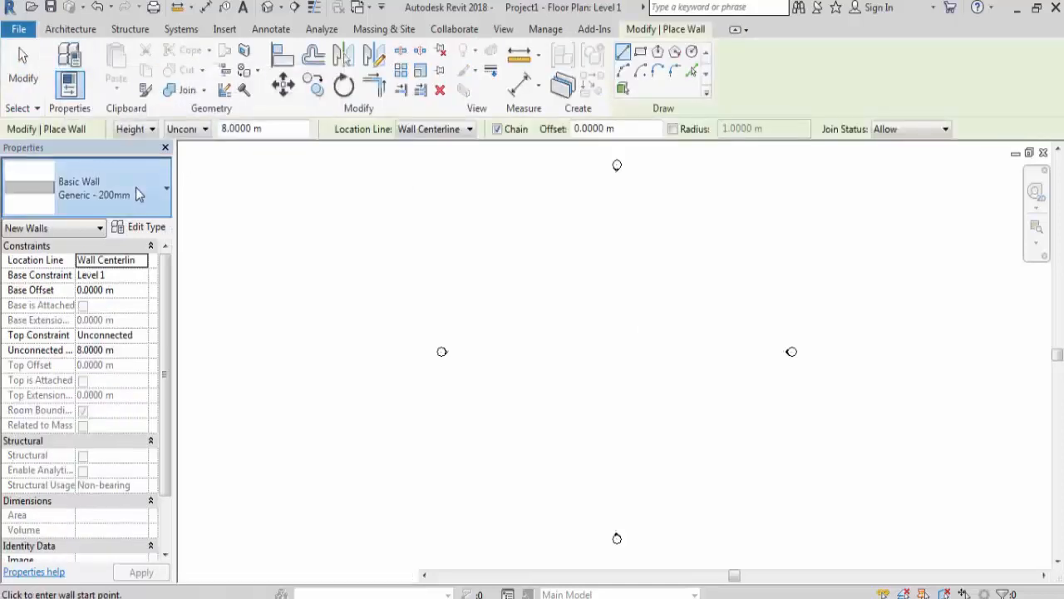
left_click(137, 193)
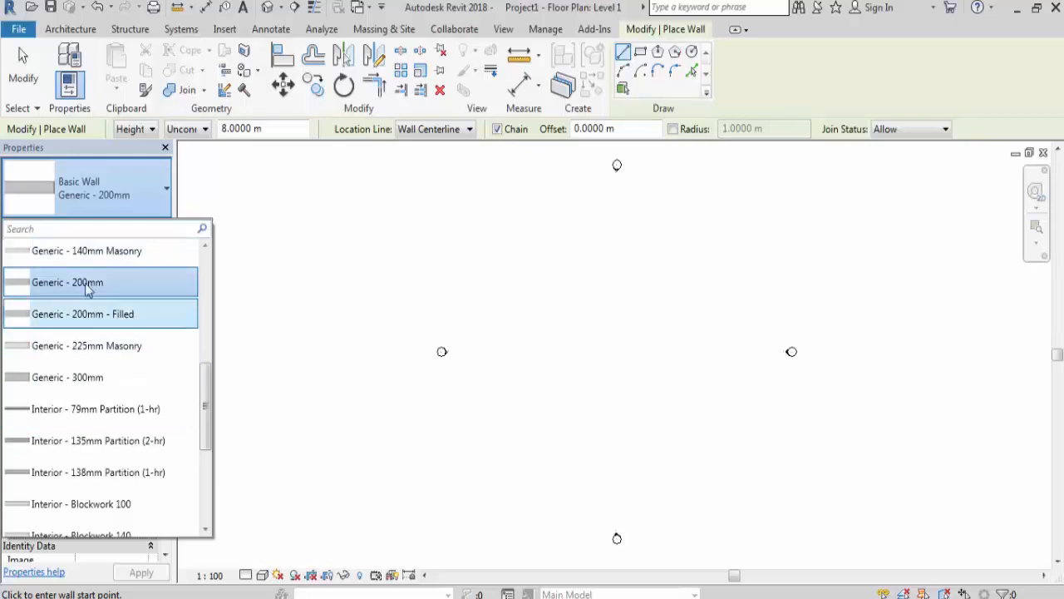
left_click(107, 286)
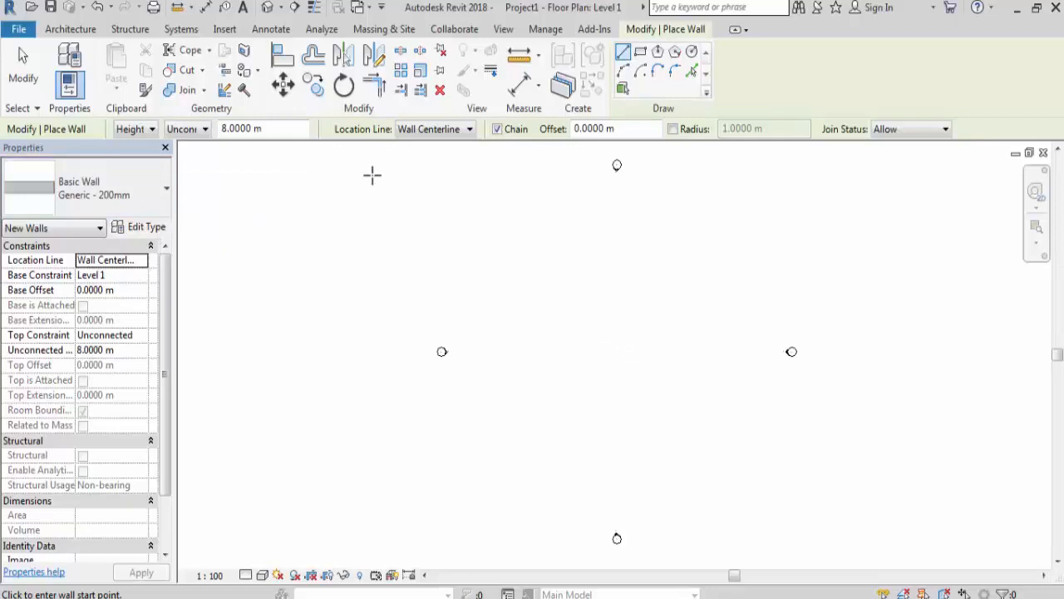
left_click(463, 133)
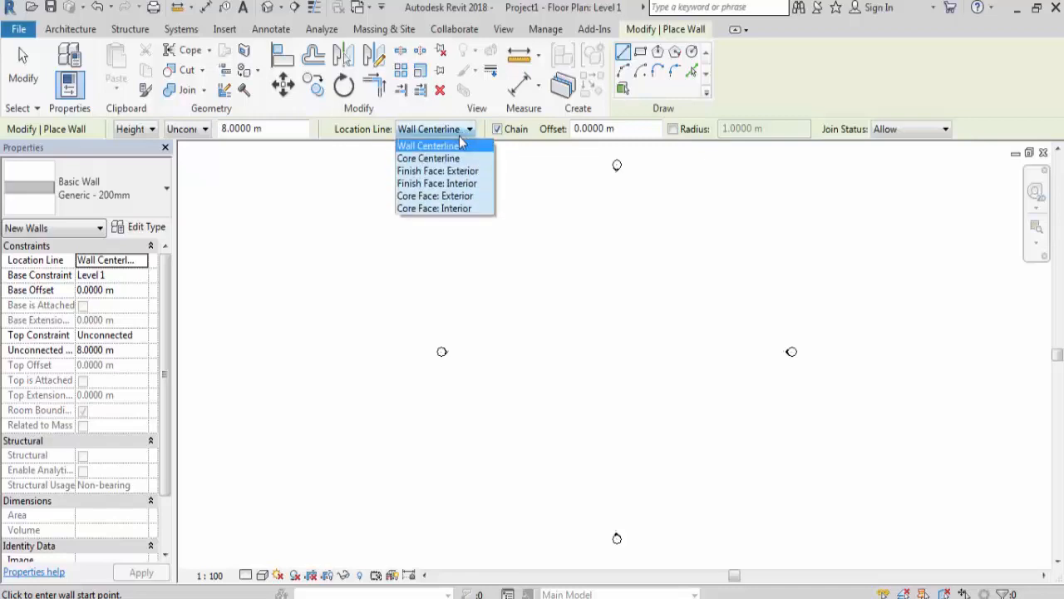
left_click(456, 184)
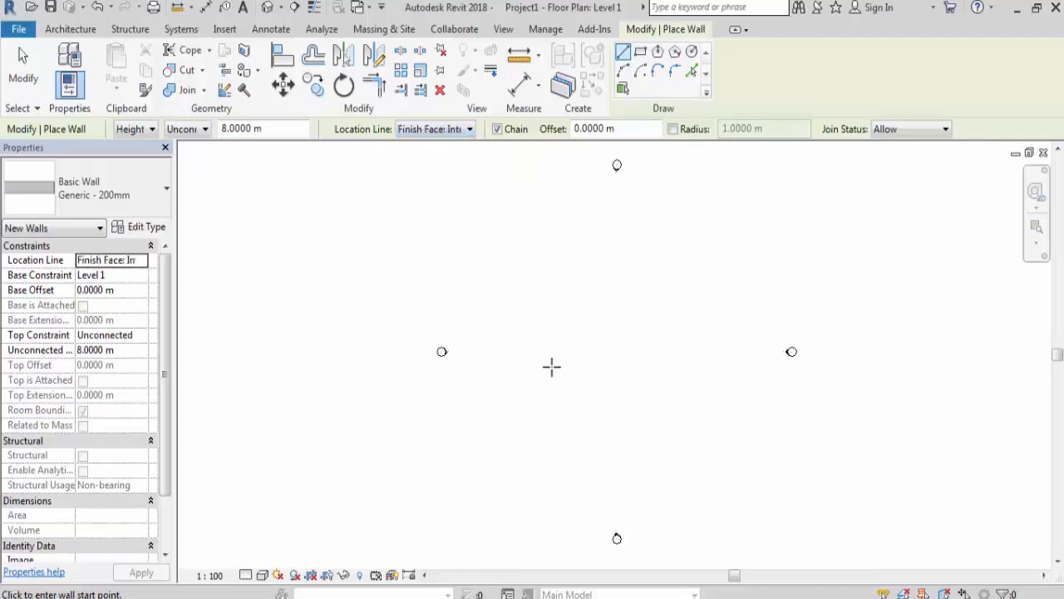
Step: Set the unconnected height of the new walls to 3 m
left_click(280, 131)
left_click_drag(250, 128, 175, 138)
type("3")
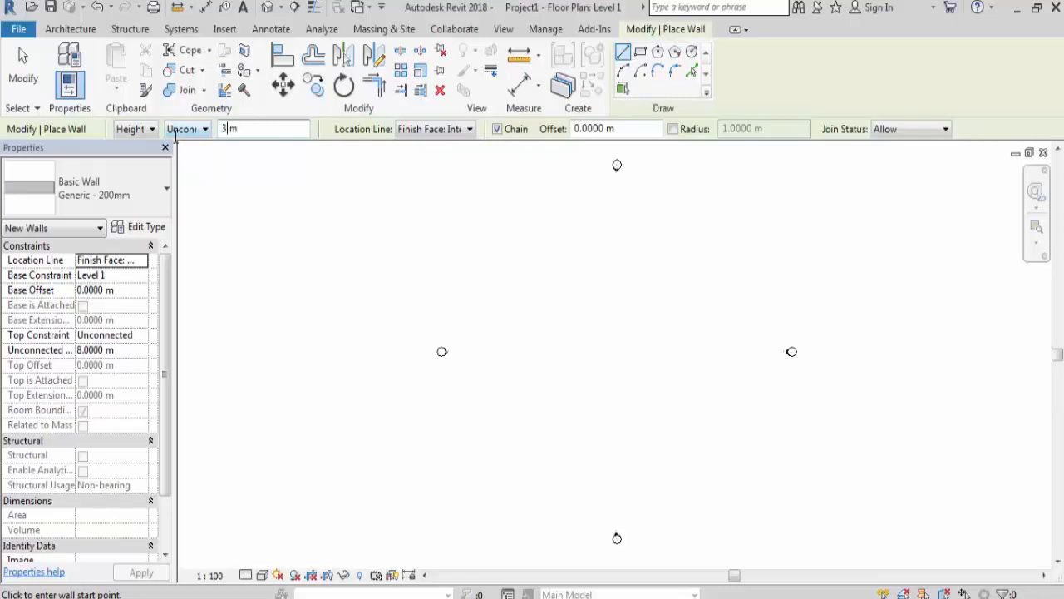
key("Return")
Step: Draw the room's upper horizontal wall from left to right, 5 m long, between the elevation markers
left_click(500, 276)
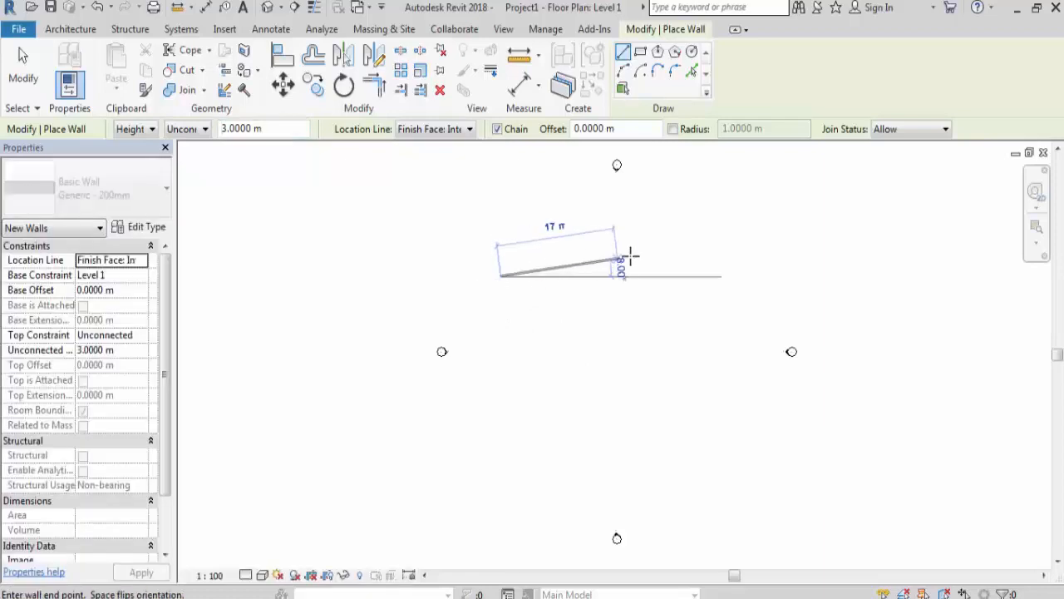
scroll(674, 276, "up", 4)
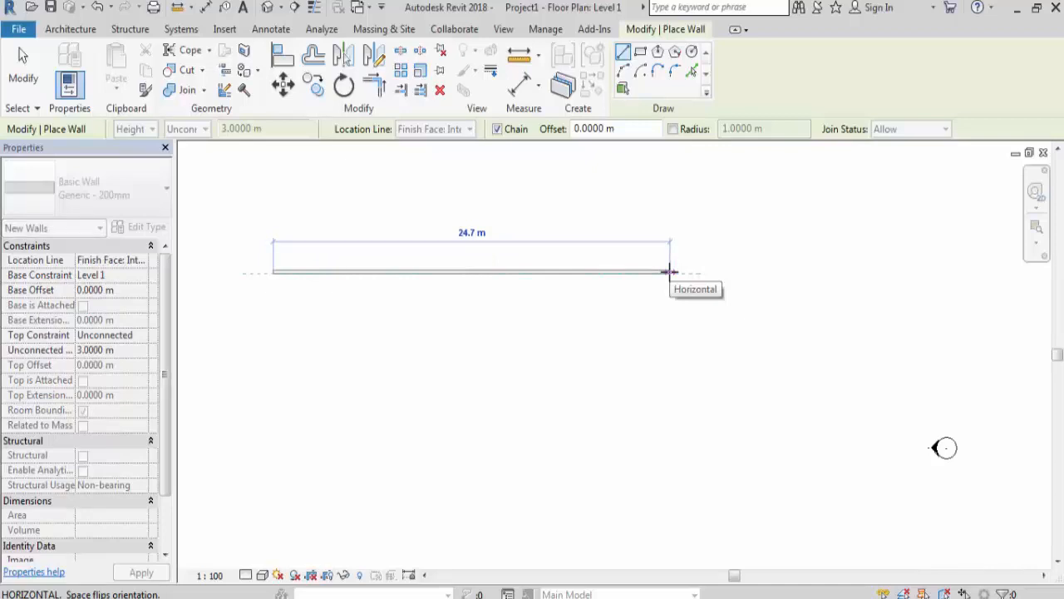
type("5")
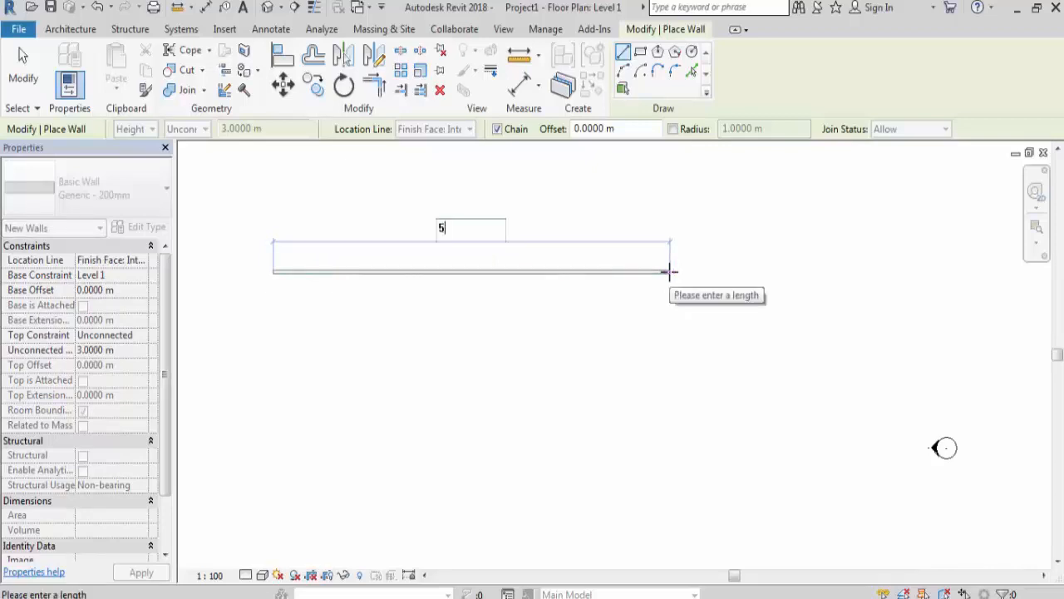
key("Return")
Step: Continue the chain with a 3 m wall straight down from the right end of the upper wall
scroll(326, 291, "up", 3)
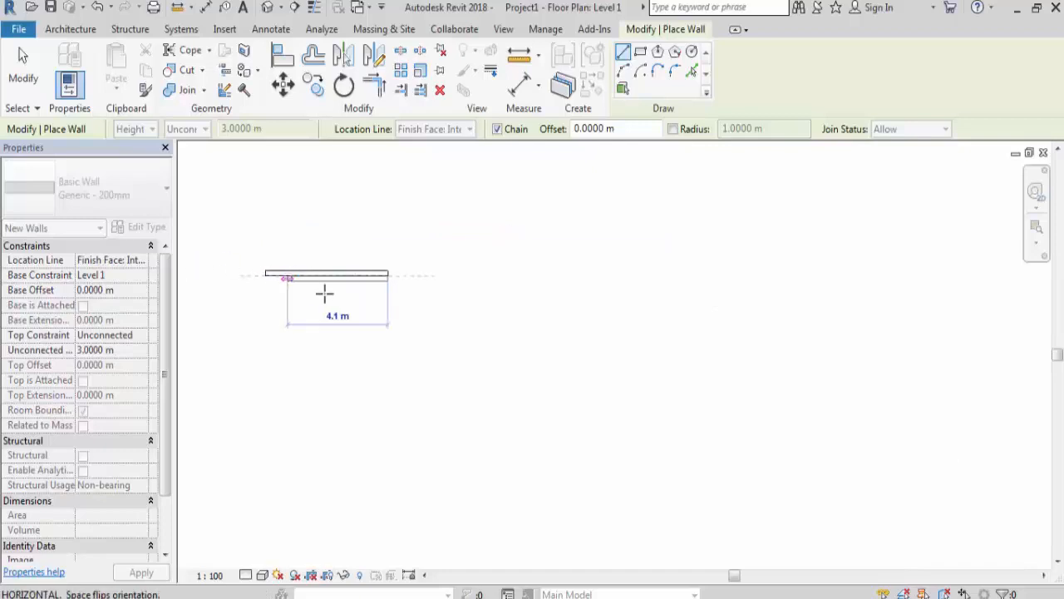
scroll(782, 344, "down", 4)
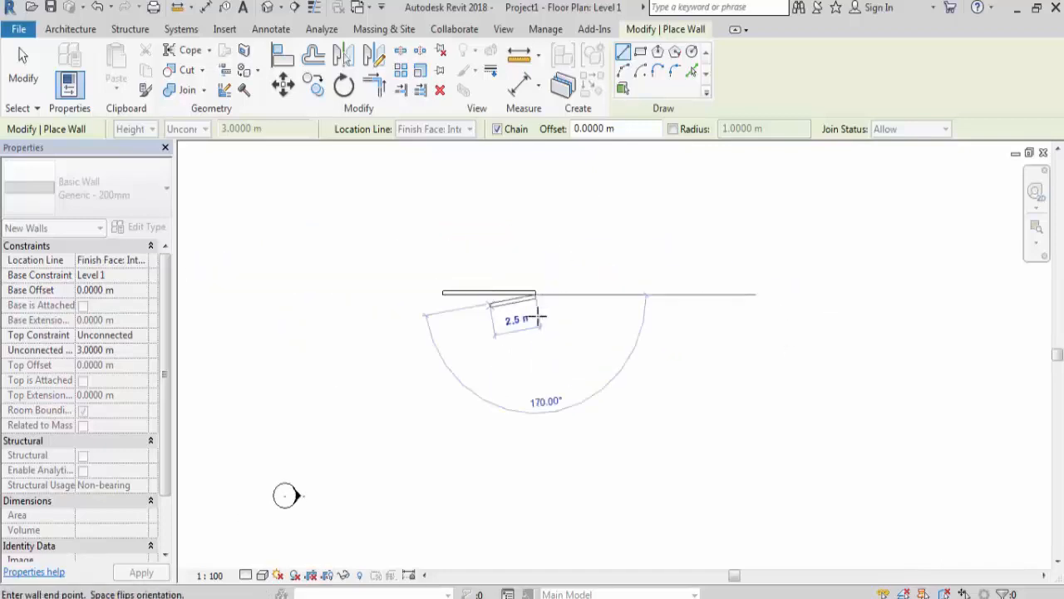
scroll(538, 319, "up", 2)
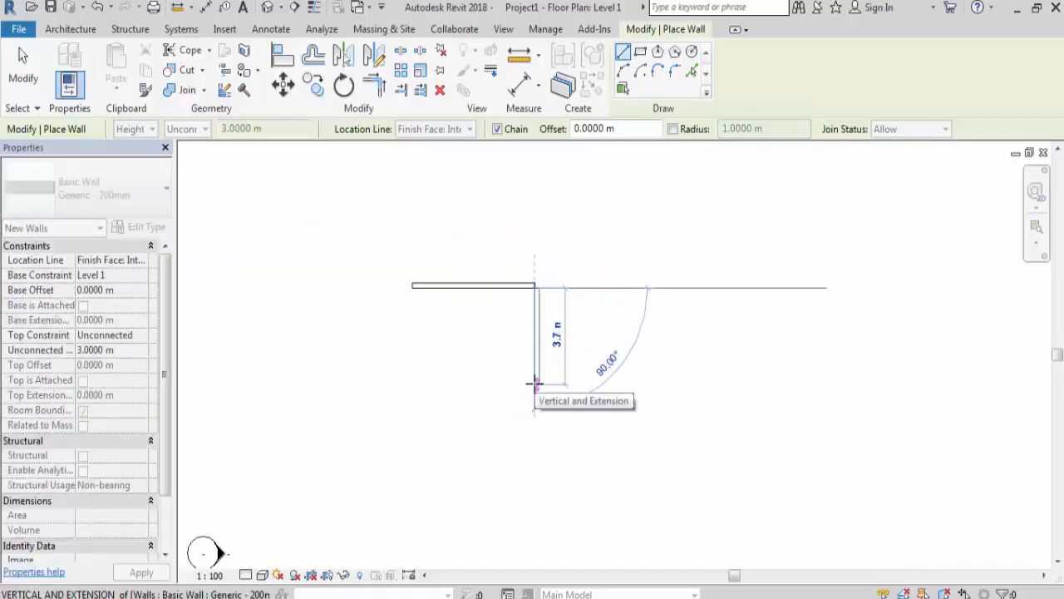
type("3")
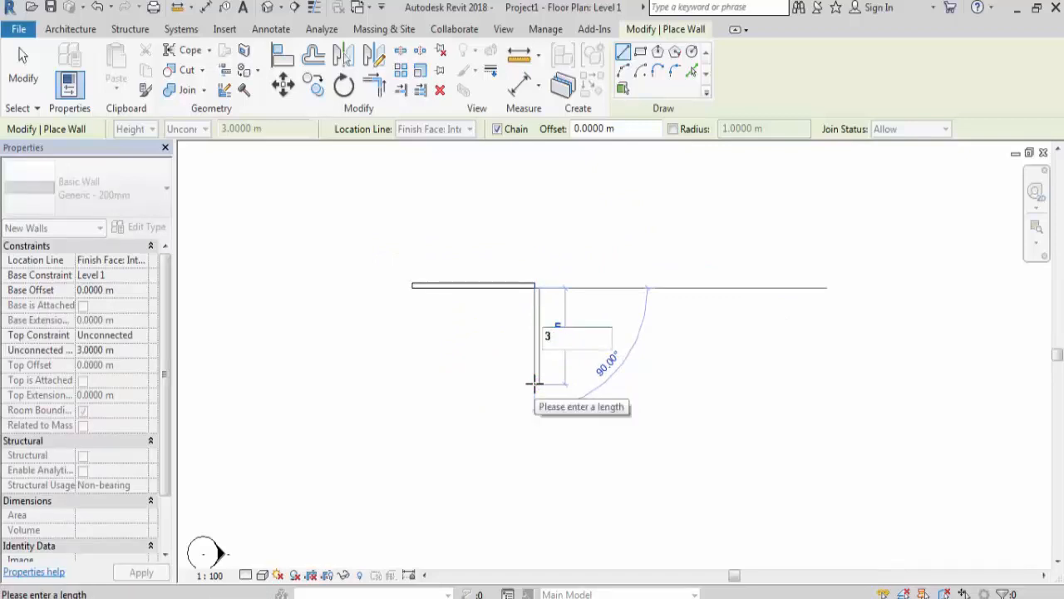
key("Return")
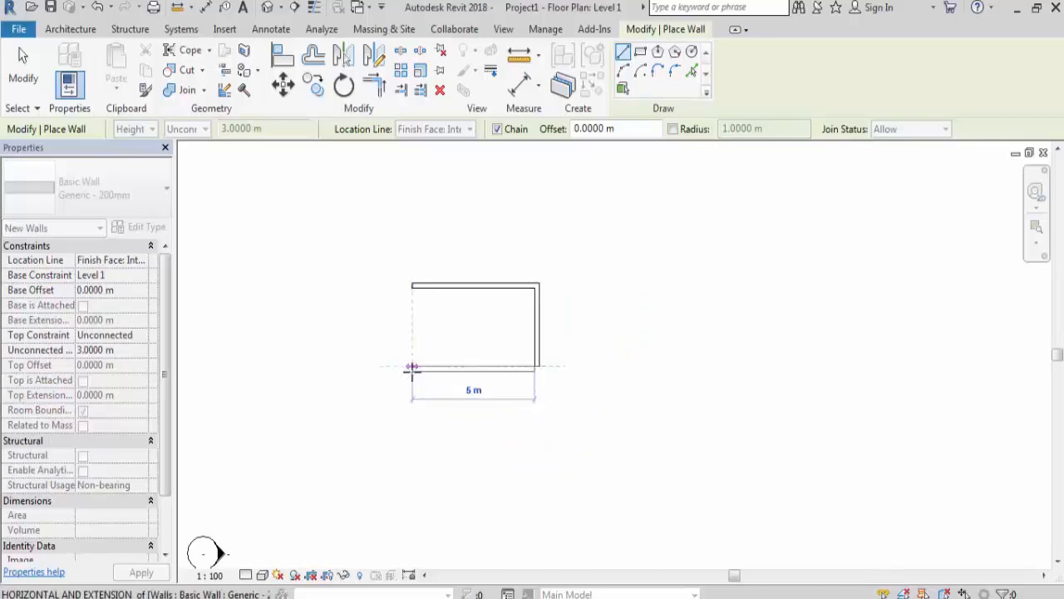
Step: Close the rectangular room with a 5 m lower wall and a left wall back to the starting corner, and finish wall placement
left_click(411, 366)
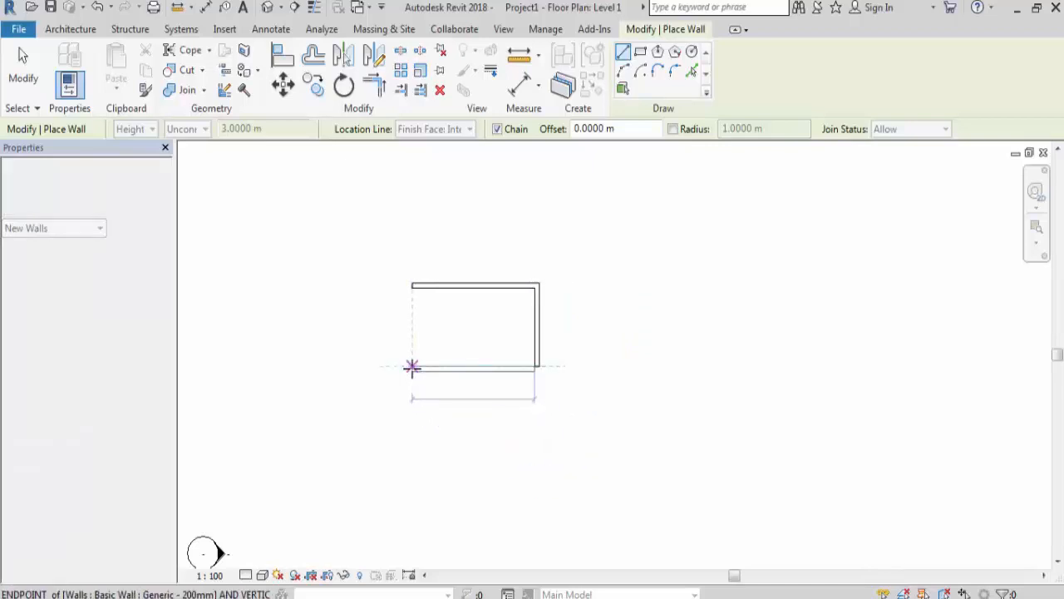
left_click(412, 287)
key("Escape")
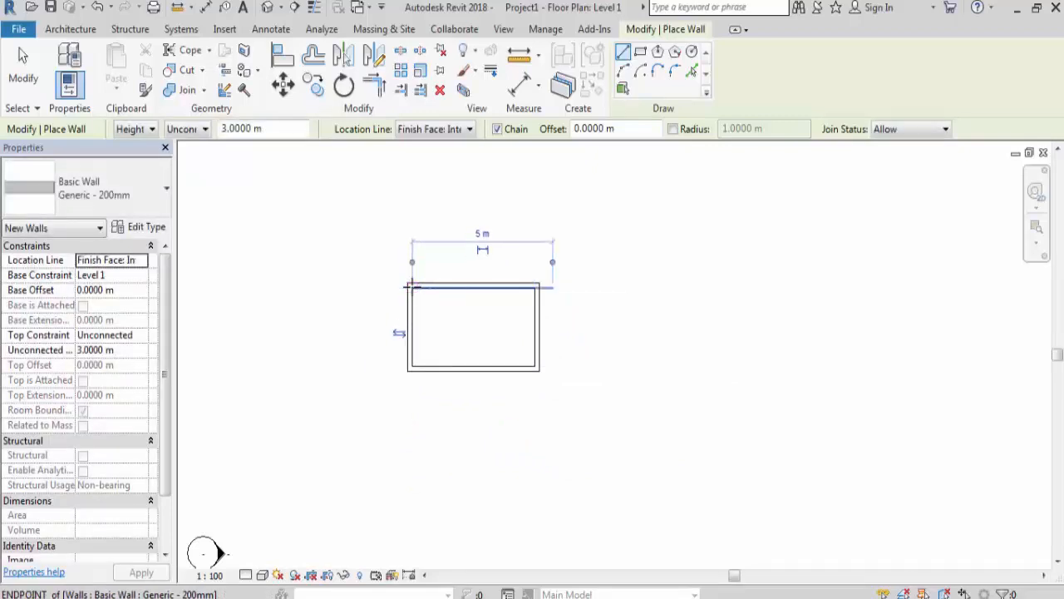
scroll(412, 287, "up", 5)
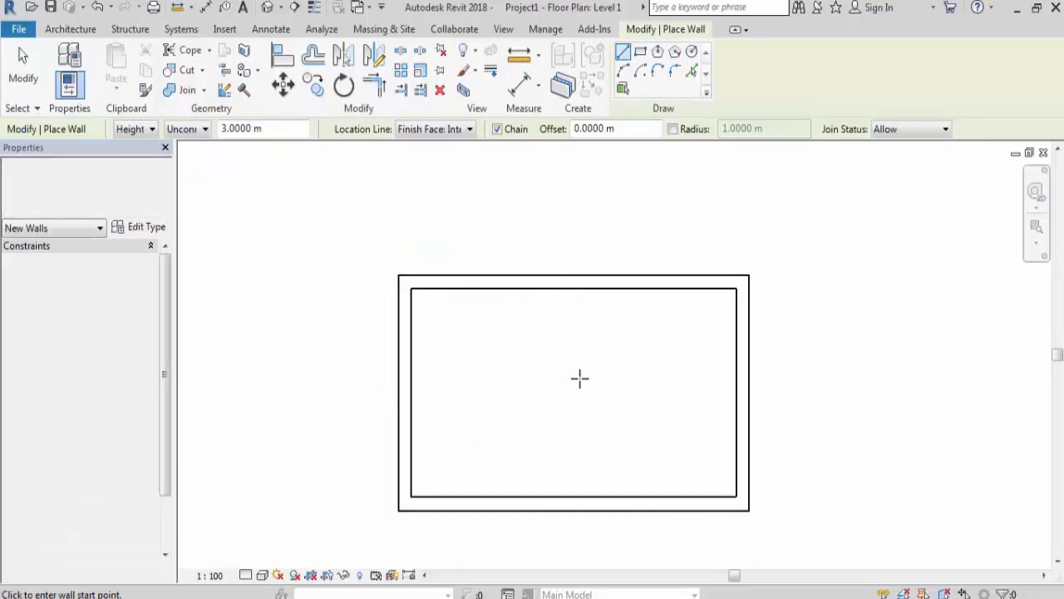
key("Escape")
scroll(662, 332, "down", 3)
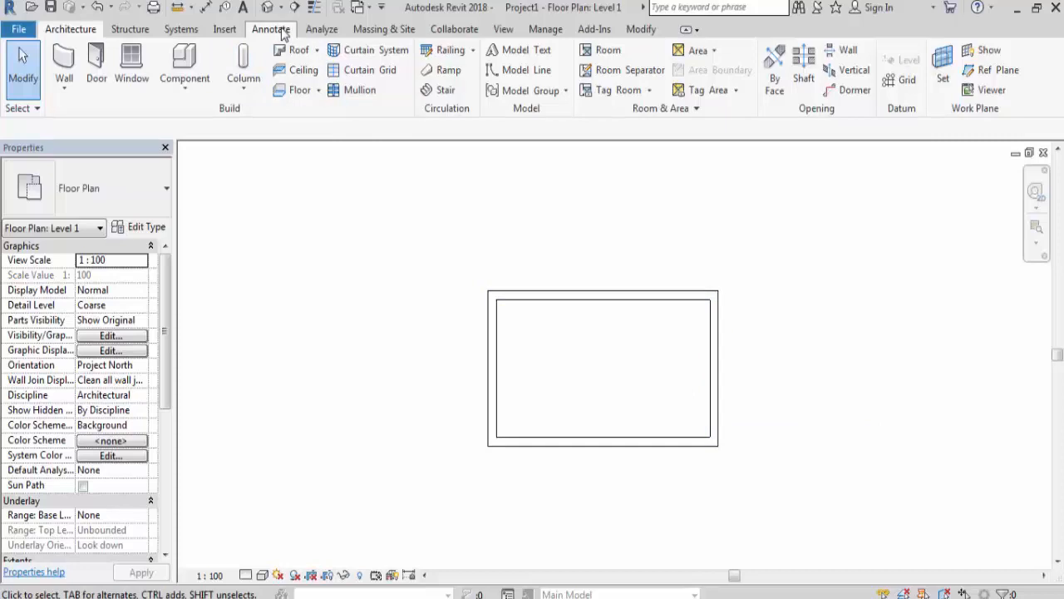
Step: Set aligned dimensioning to reference wall faces and dimension the room's inner width between the left and right walls, placing it above the plan
left_click(281, 31)
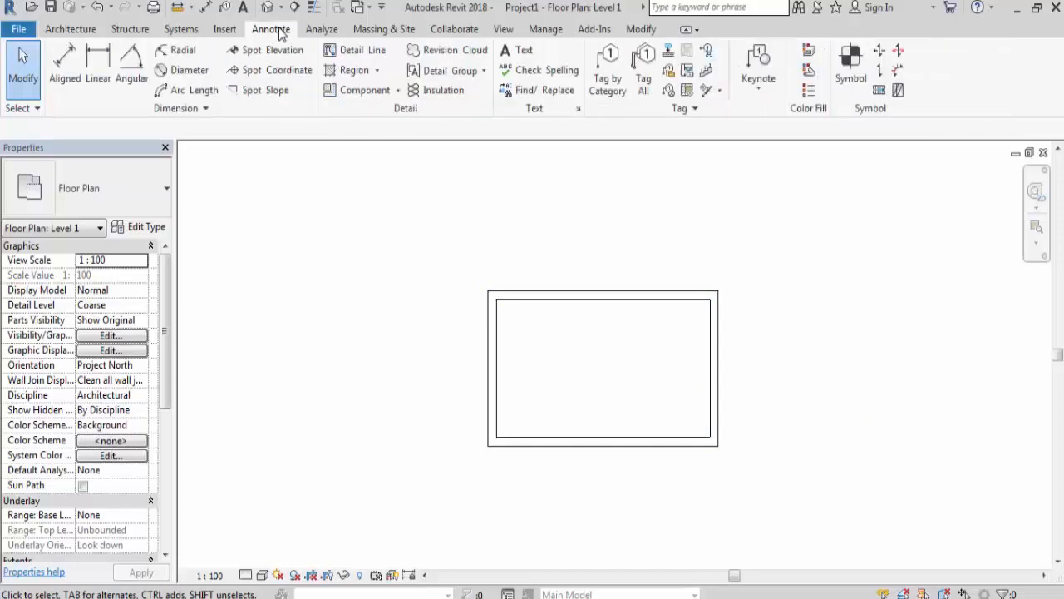
left_click(64, 66)
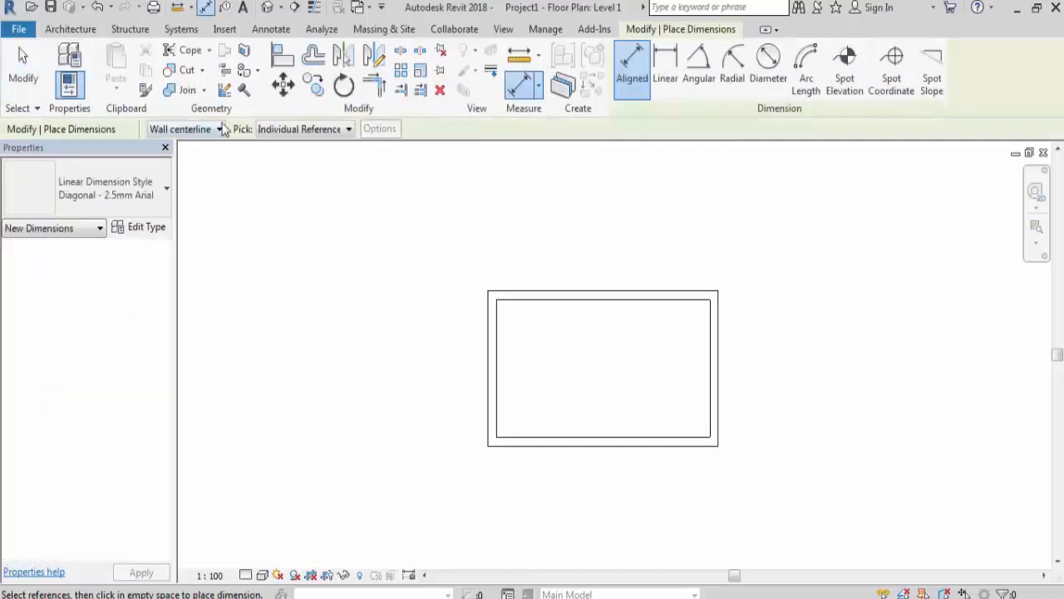
left_click(217, 131)
left_click(171, 158)
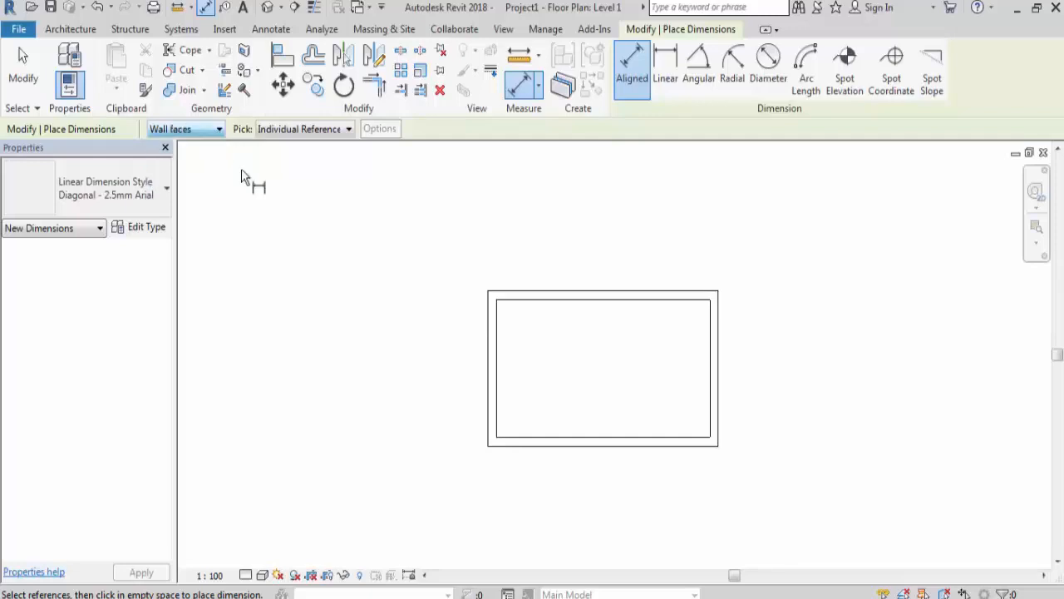
left_click(496, 312)
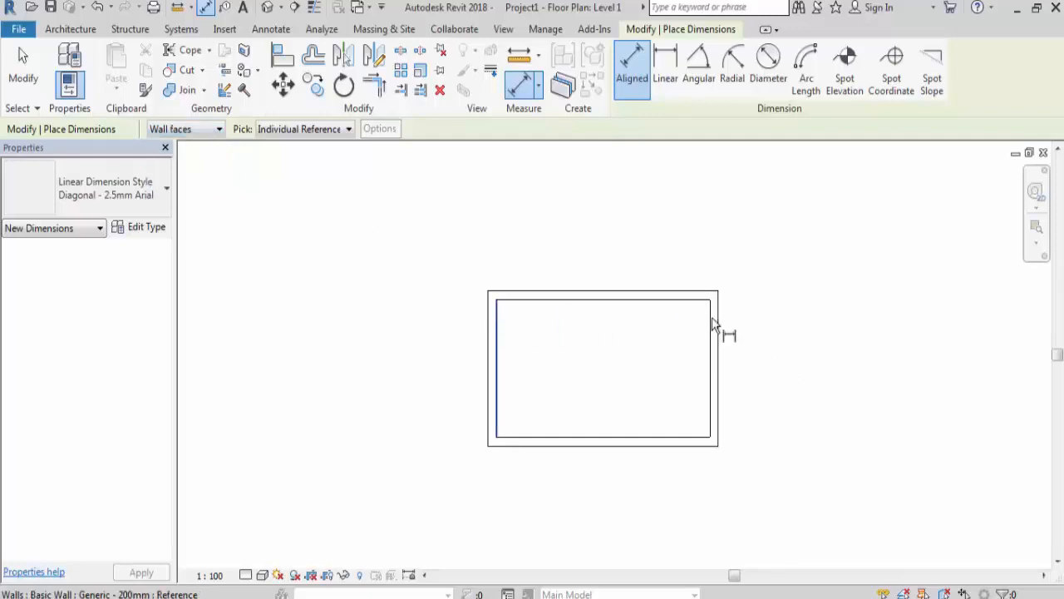
left_click(708, 315)
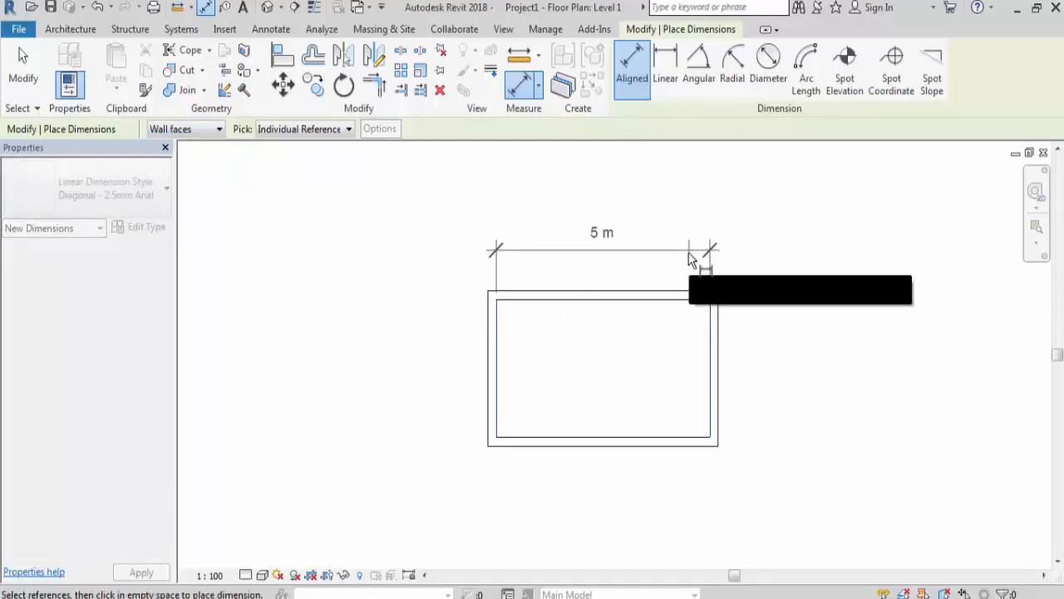
left_click(690, 256)
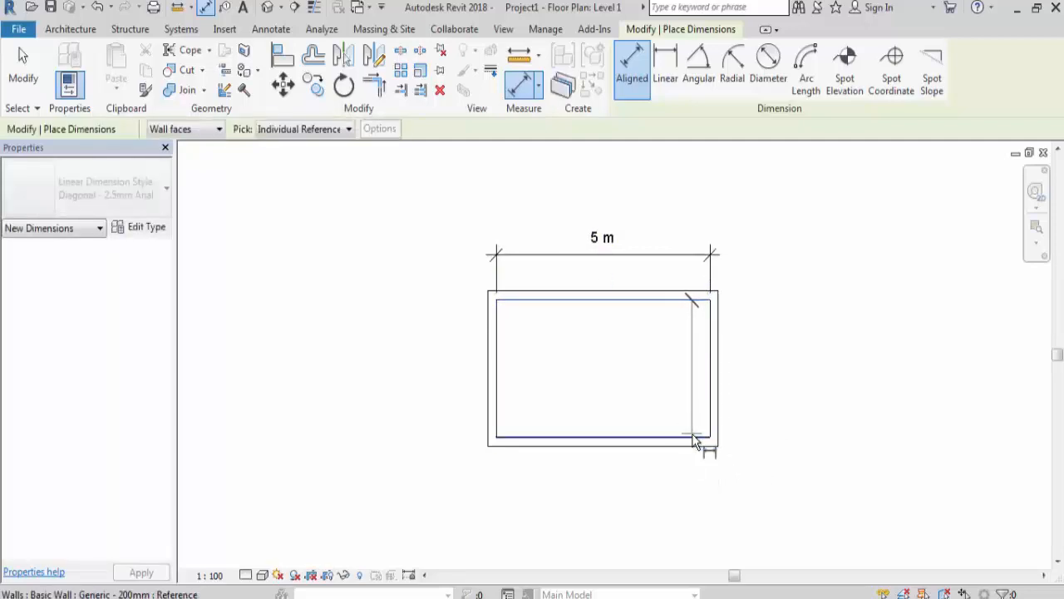
Step: Add an aligned dimension between the inner faces of the upper and lower walls, placed right of the room, and finish dimensioning
left_click(691, 436)
left_click(750, 421)
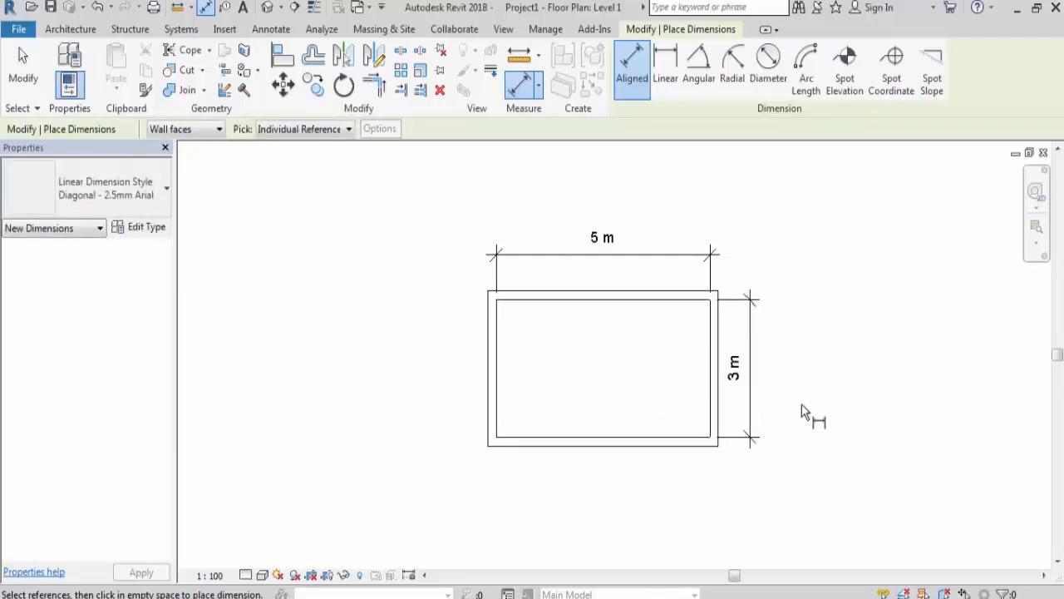
key("Escape")
key("Escape")
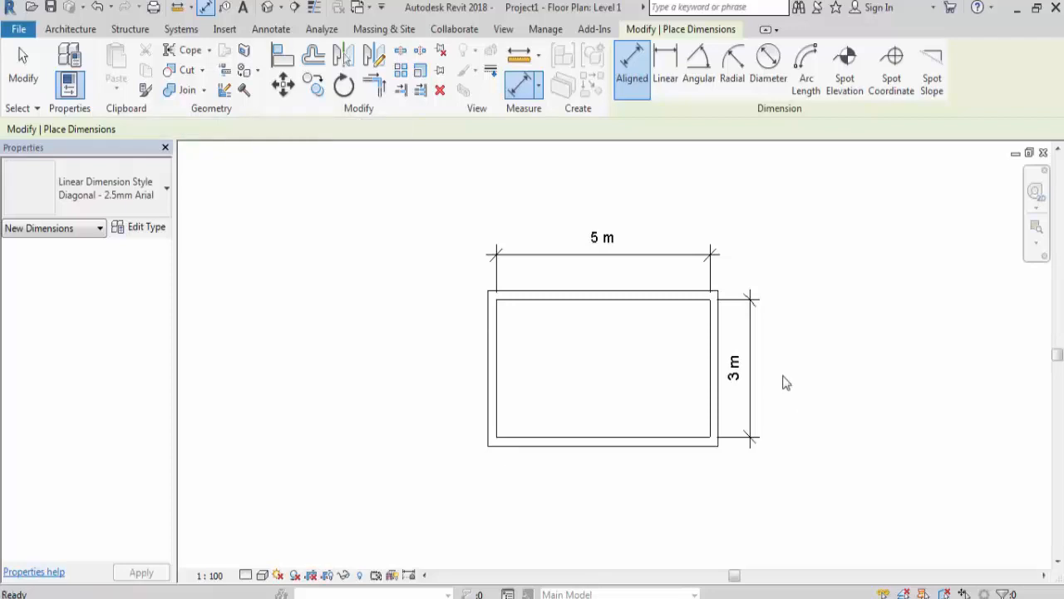
Step: Select the room's walls one at a time to examine which dimension becomes editable for each, and clear the selection
left_click(657, 303)
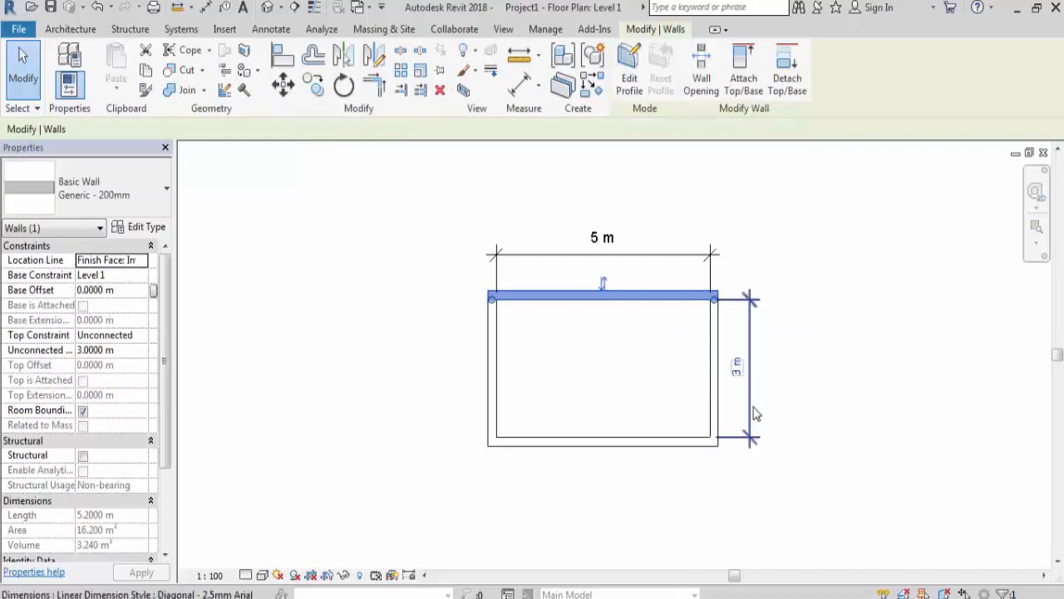
key("Escape")
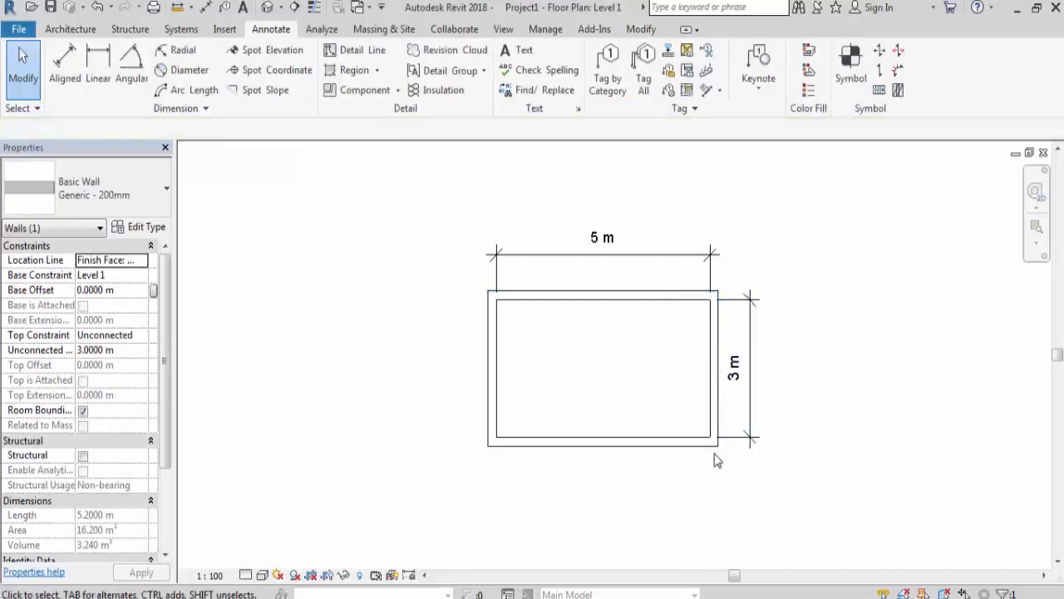
left_click(711, 365)
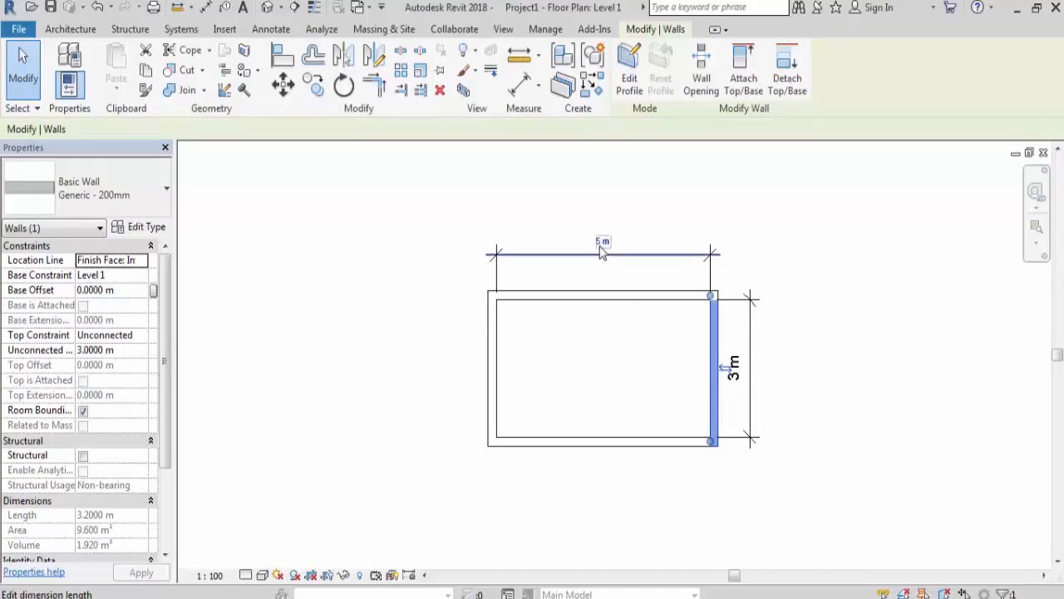
left_click(651, 292)
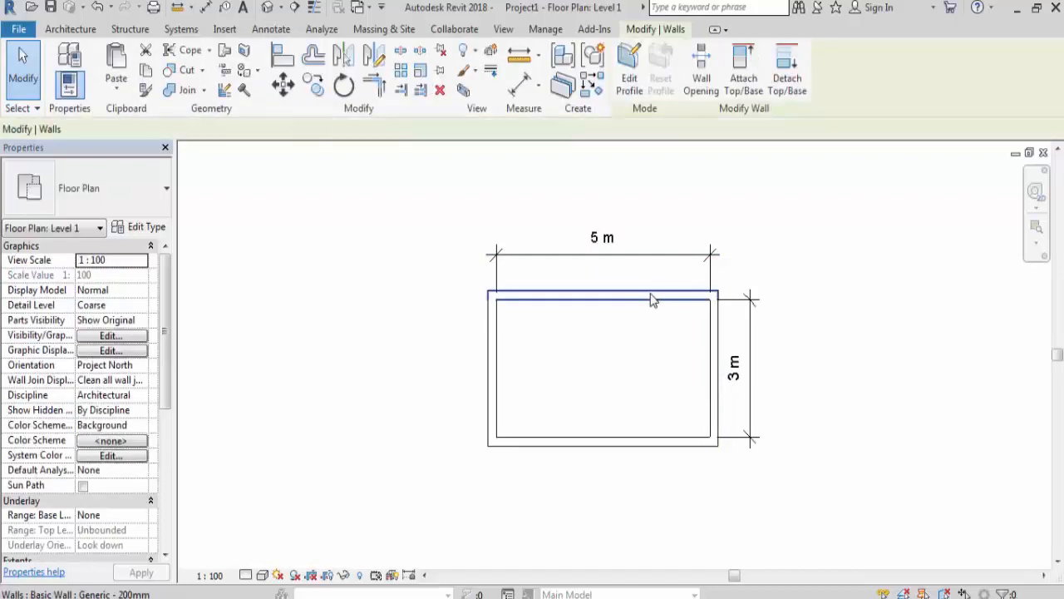
left_click(513, 337)
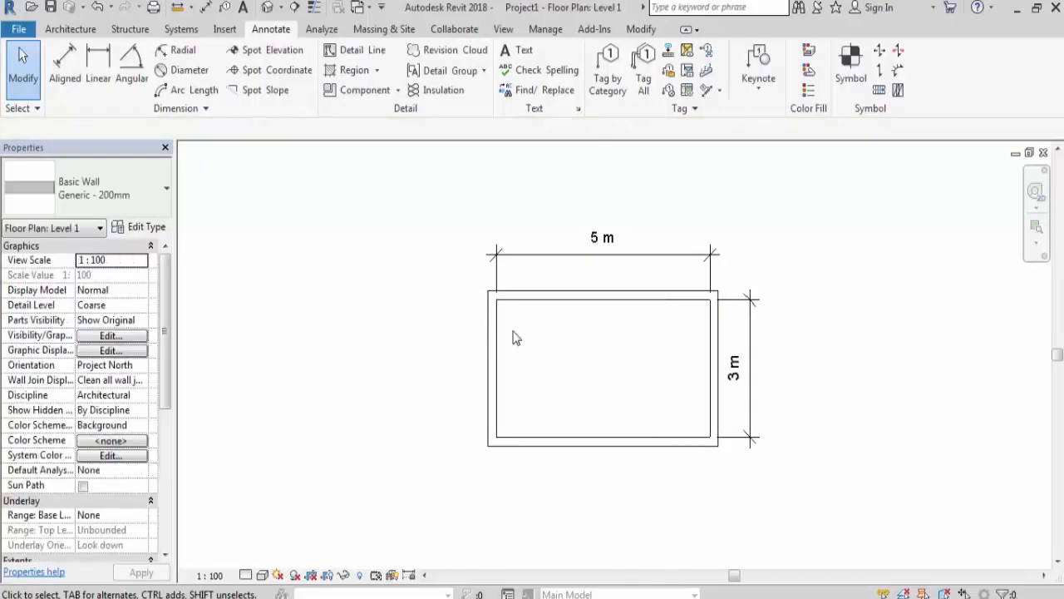
left_click(592, 445)
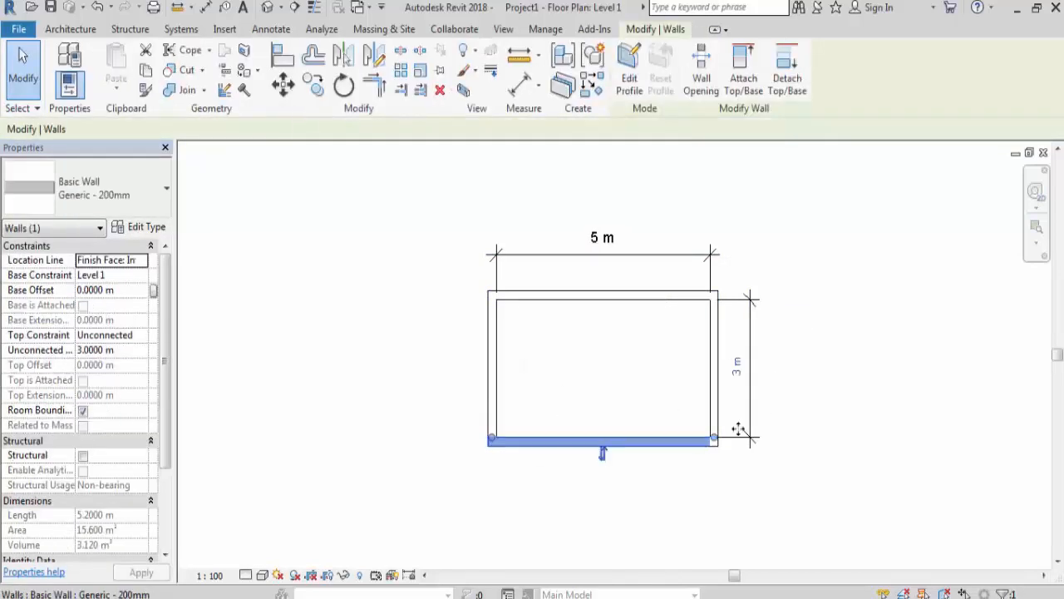
left_click(624, 296)
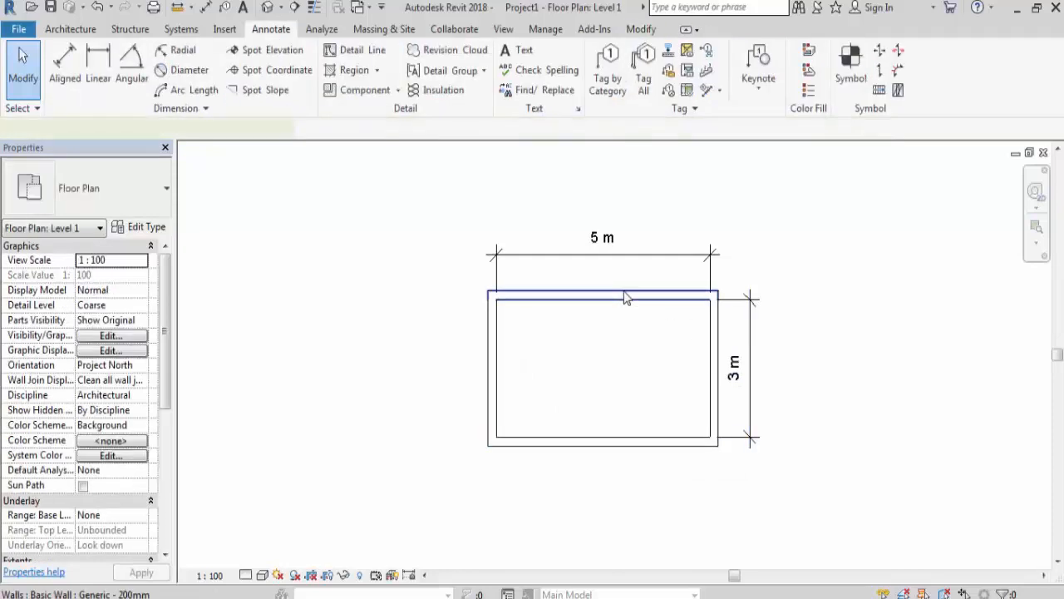
left_click(766, 399)
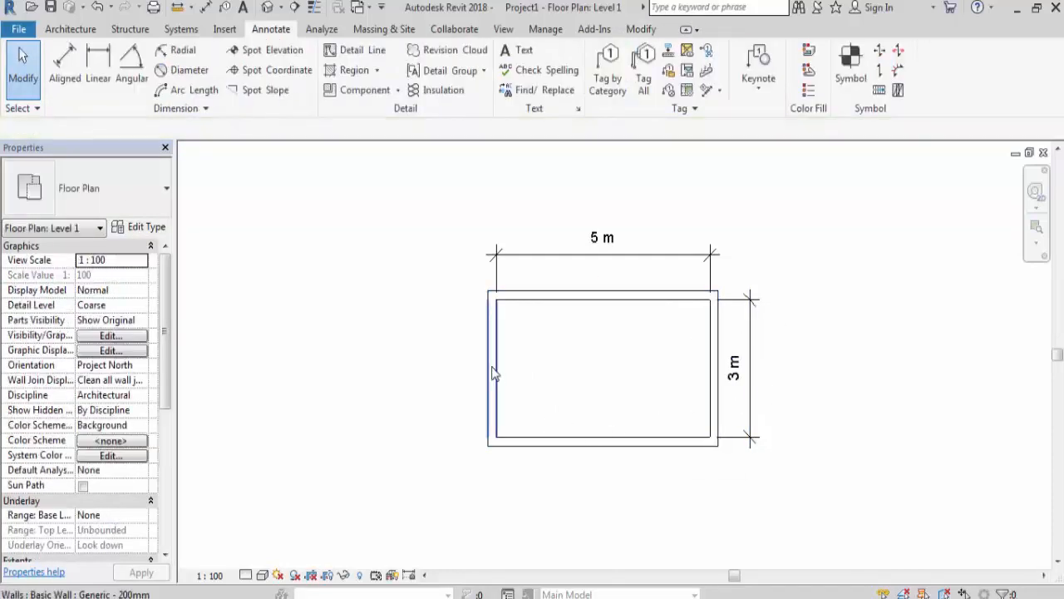
left_click(491, 370)
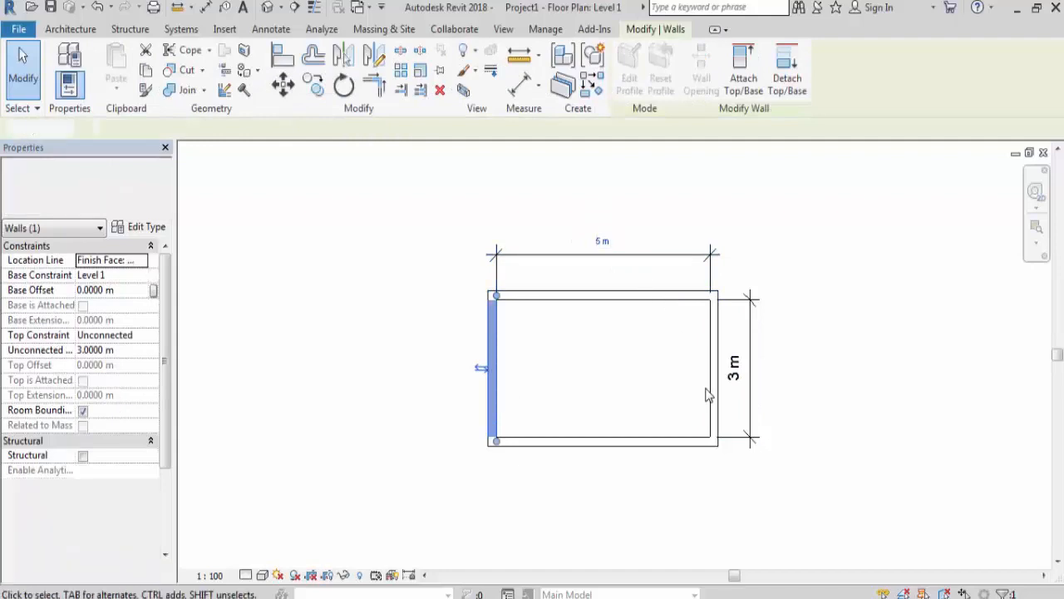
left_click(834, 492)
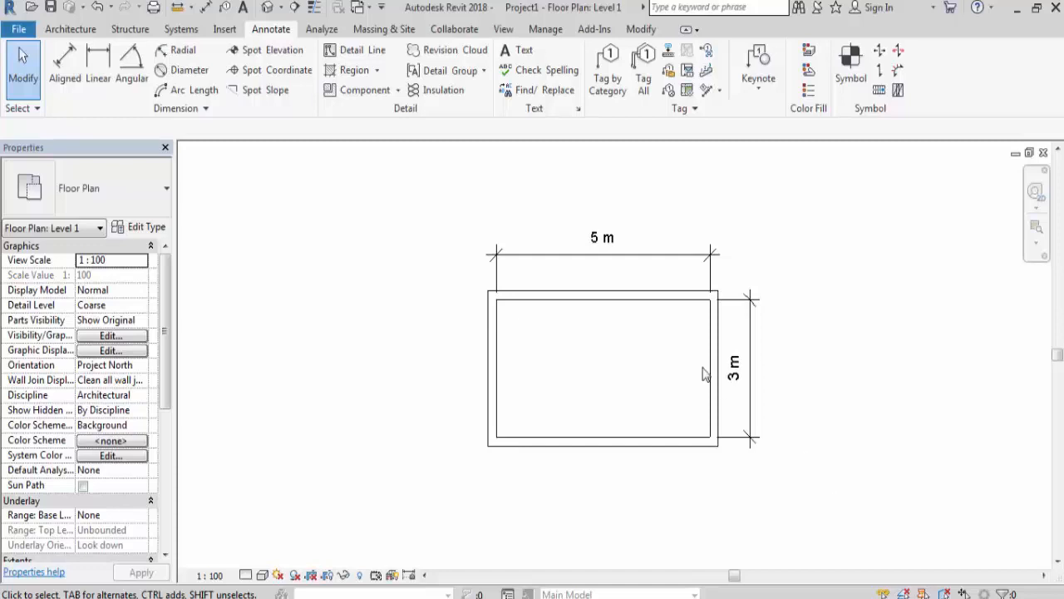
left_click(624, 294)
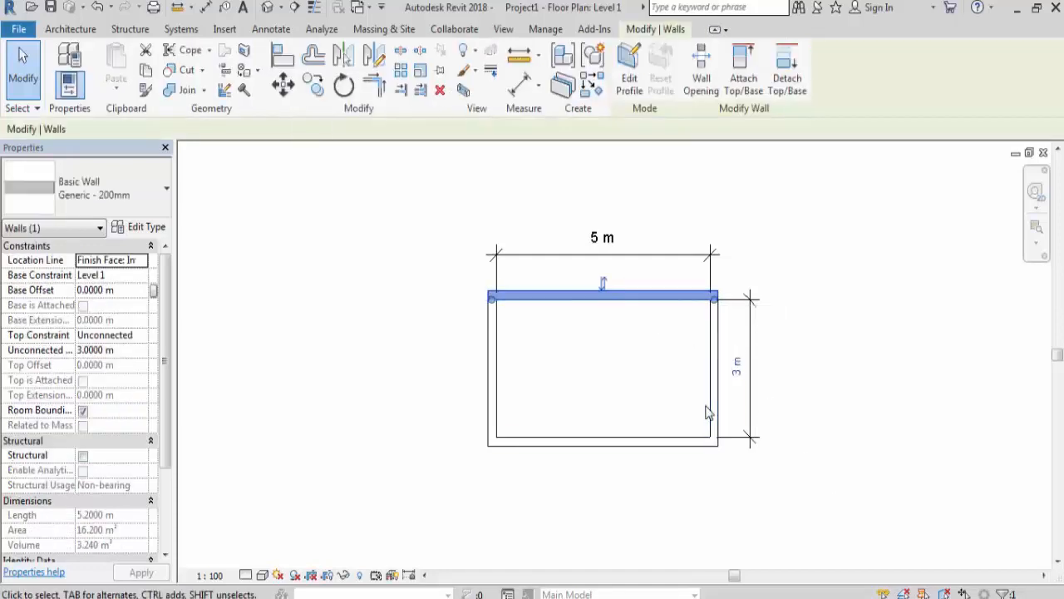
key("Escape")
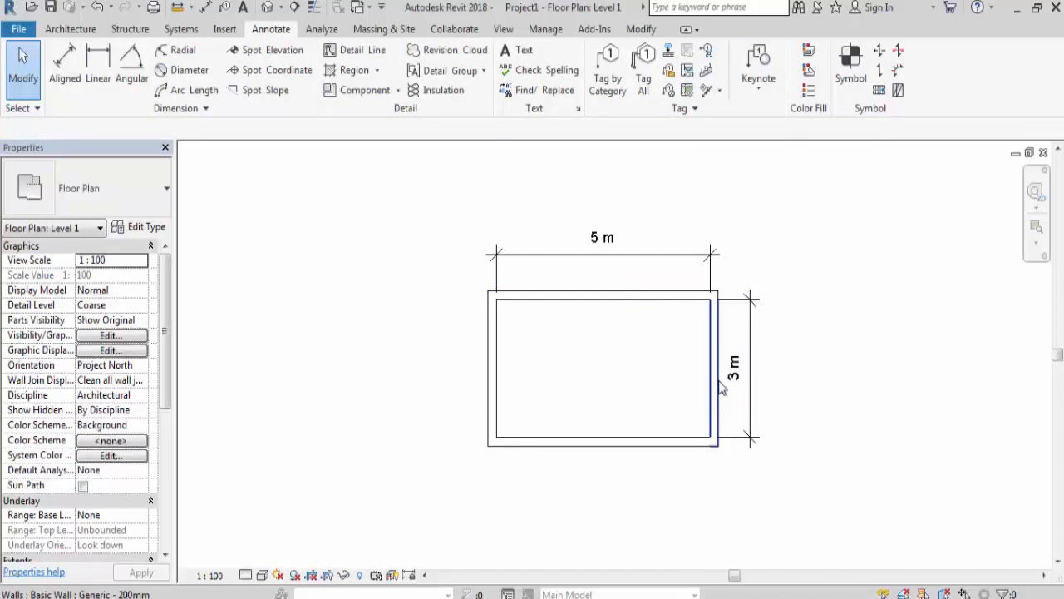
left_click(722, 379)
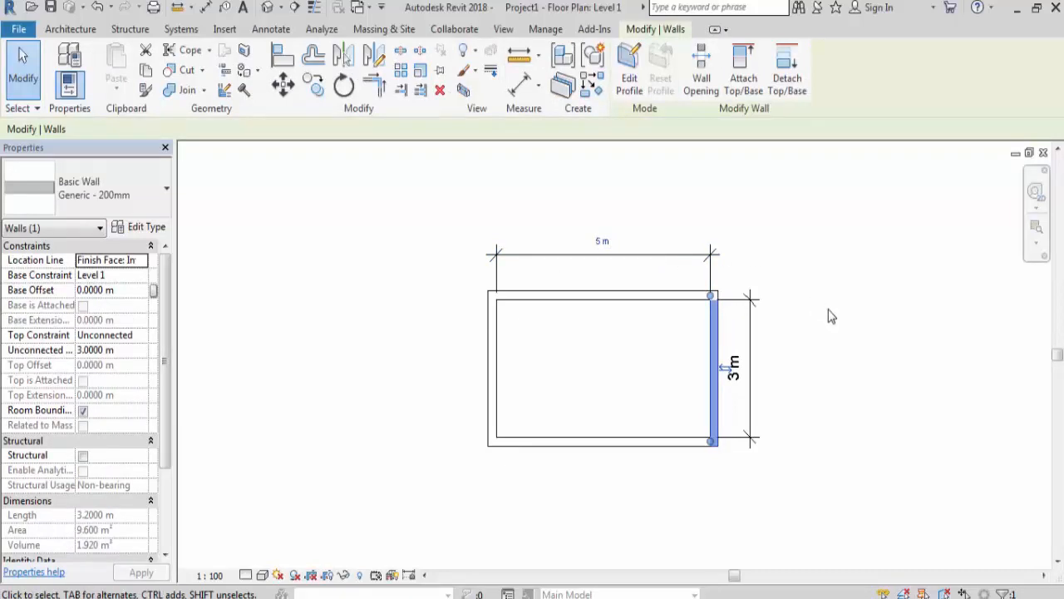
key("Escape")
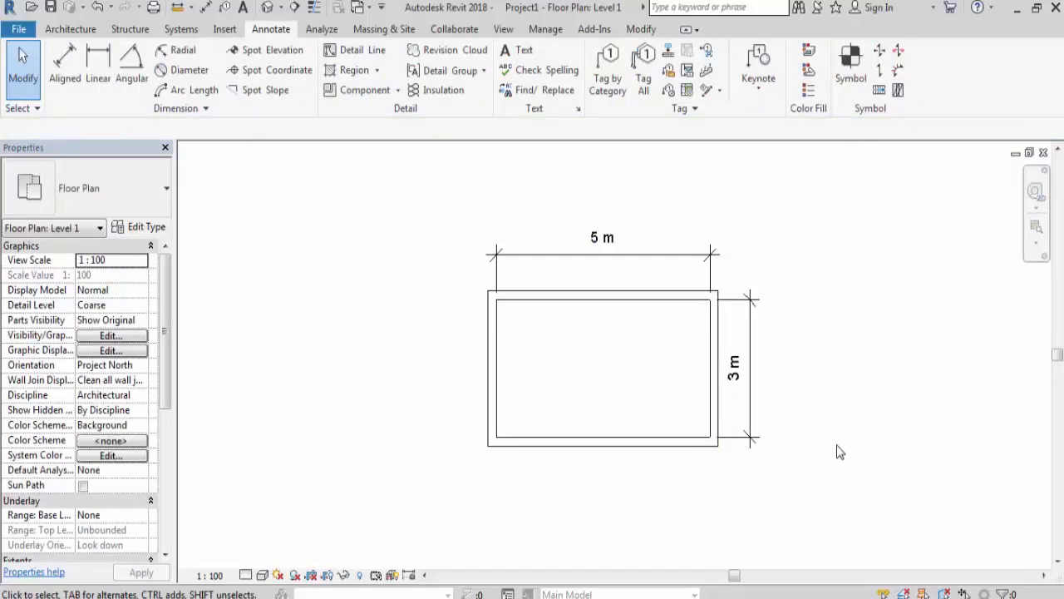
Step: Turn off suppression of trailing zeros in the project's length unit format and apply the project units
key("u")
key("n")
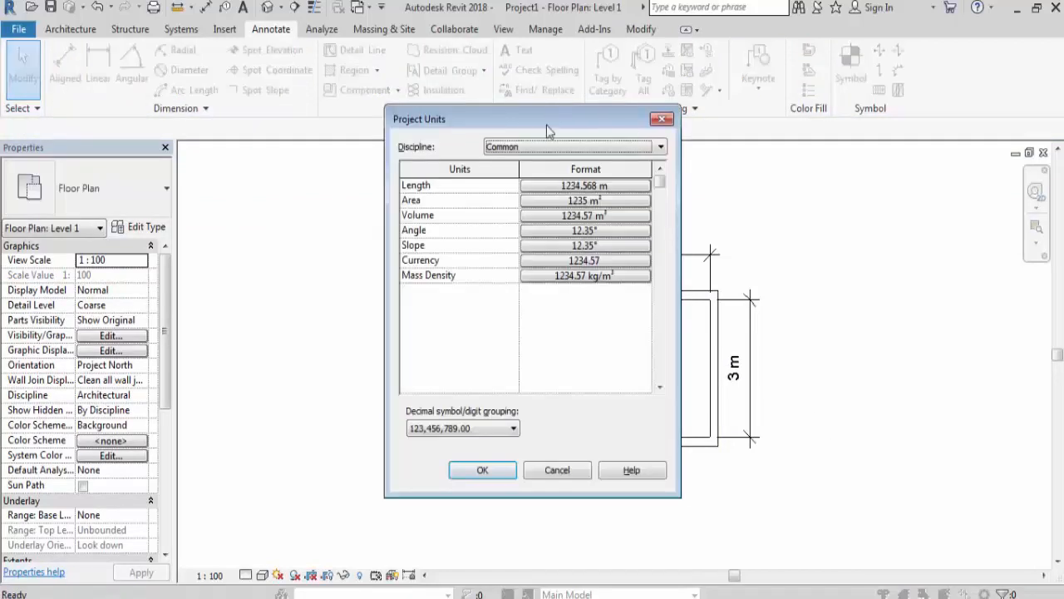
left_click_drag(547, 114, 345, 134)
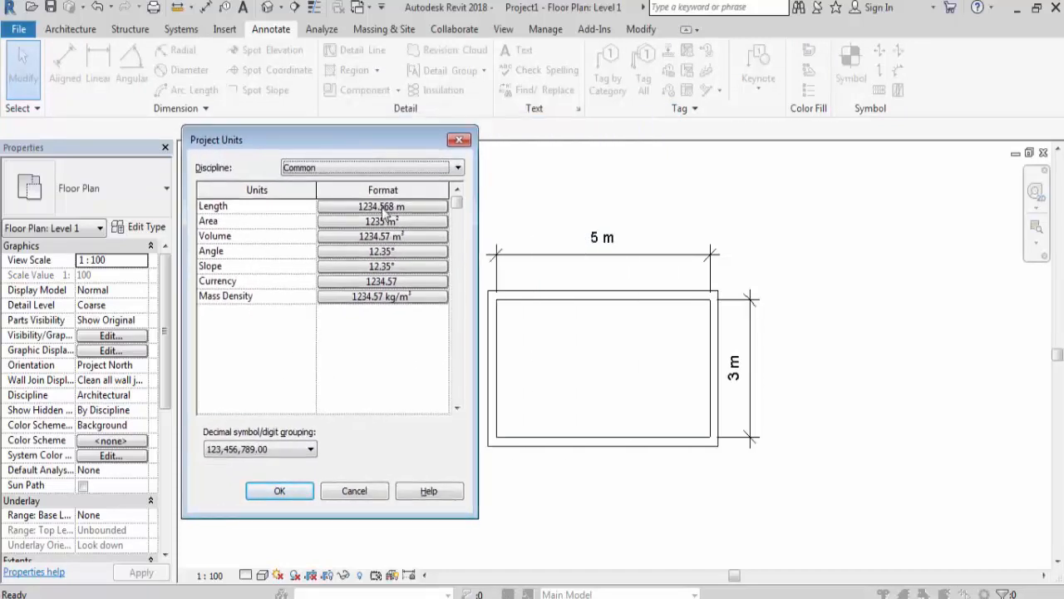
left_click(376, 208)
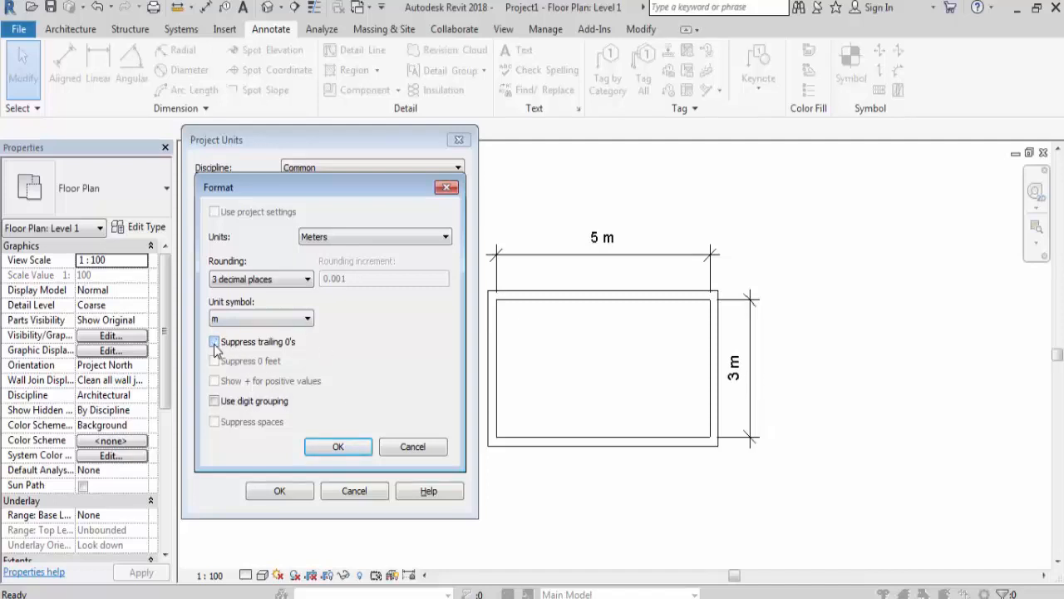
left_click(338, 446)
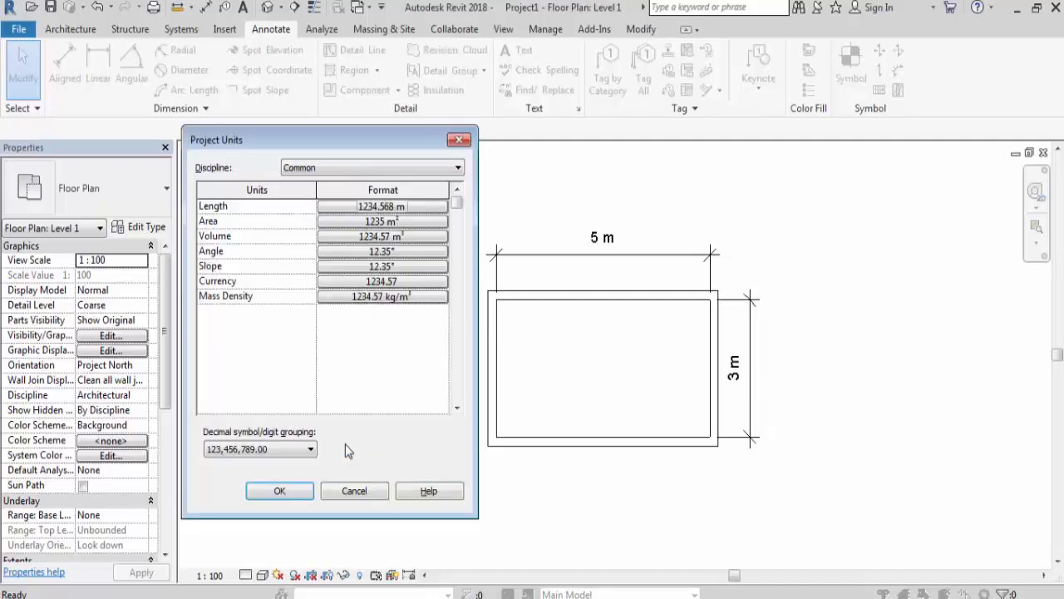
left_click(285, 491)
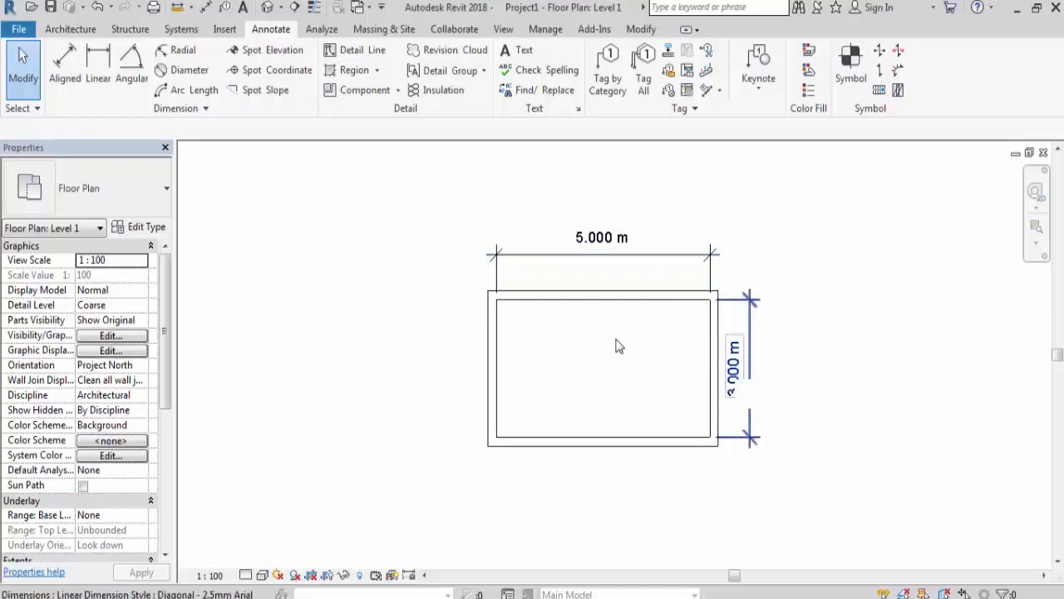
Step: Turn suppression of trailing zeros back on in the project's length unit format and apply the project units
key("u")
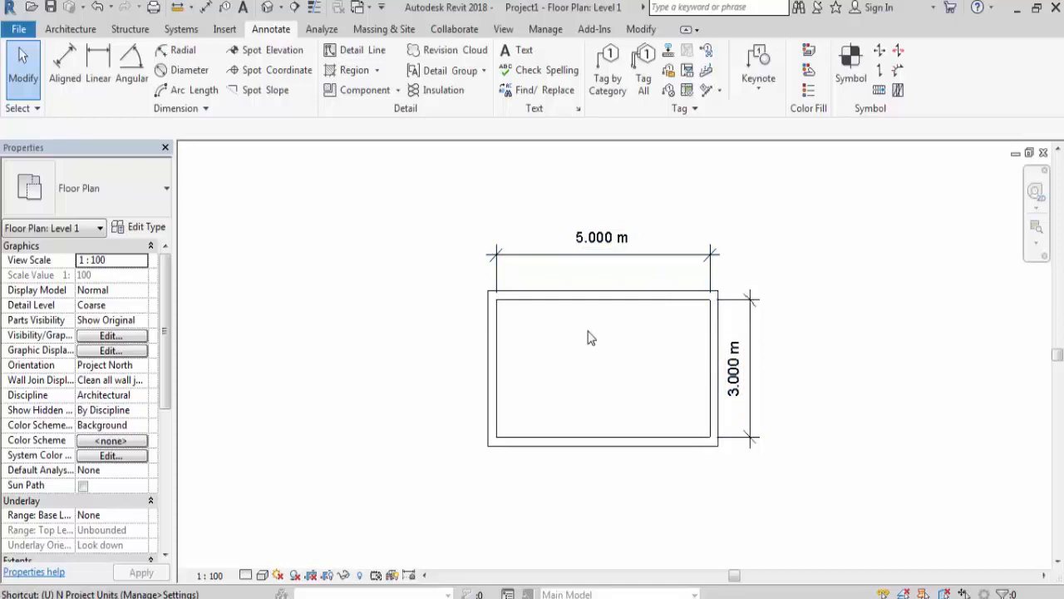
key("n")
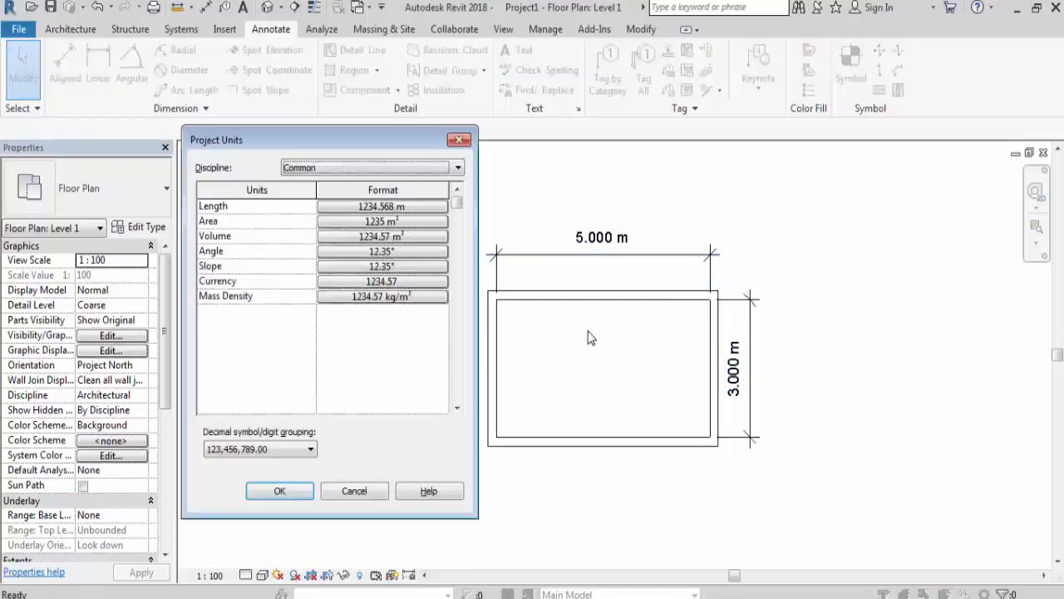
left_click(394, 208)
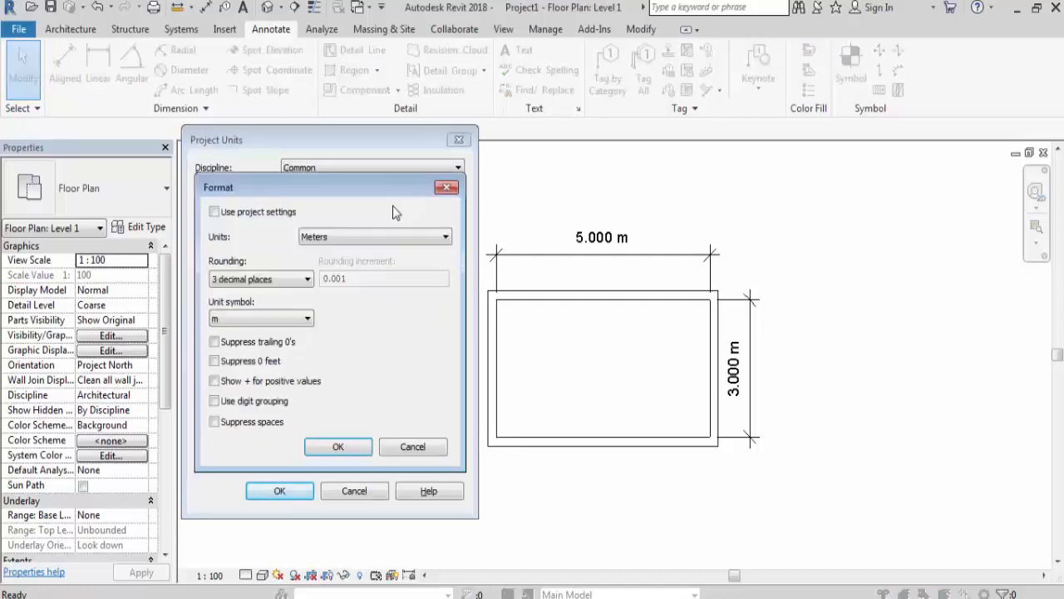
left_click(215, 342)
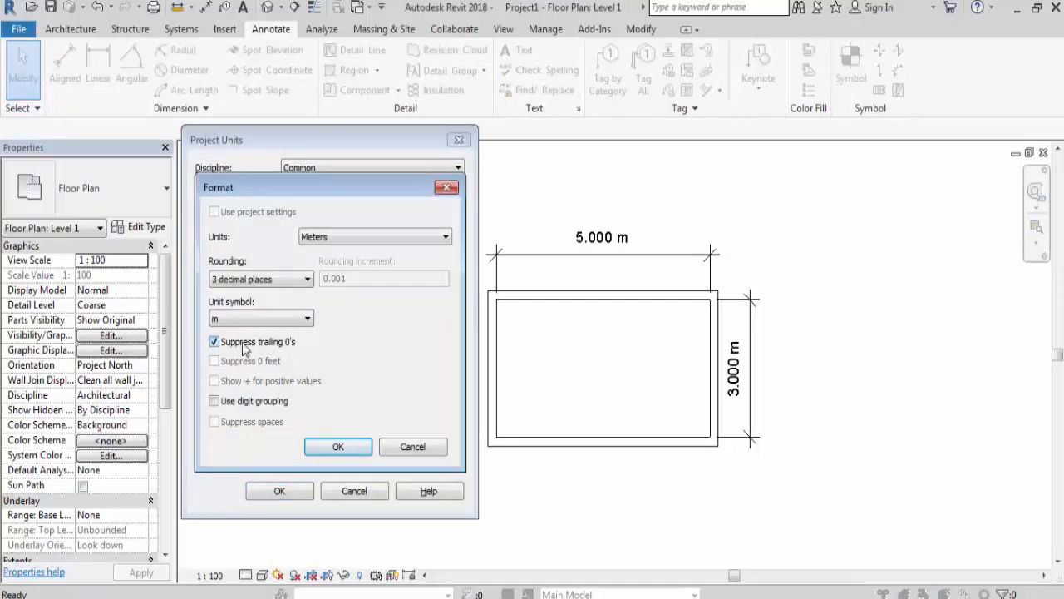
left_click(332, 447)
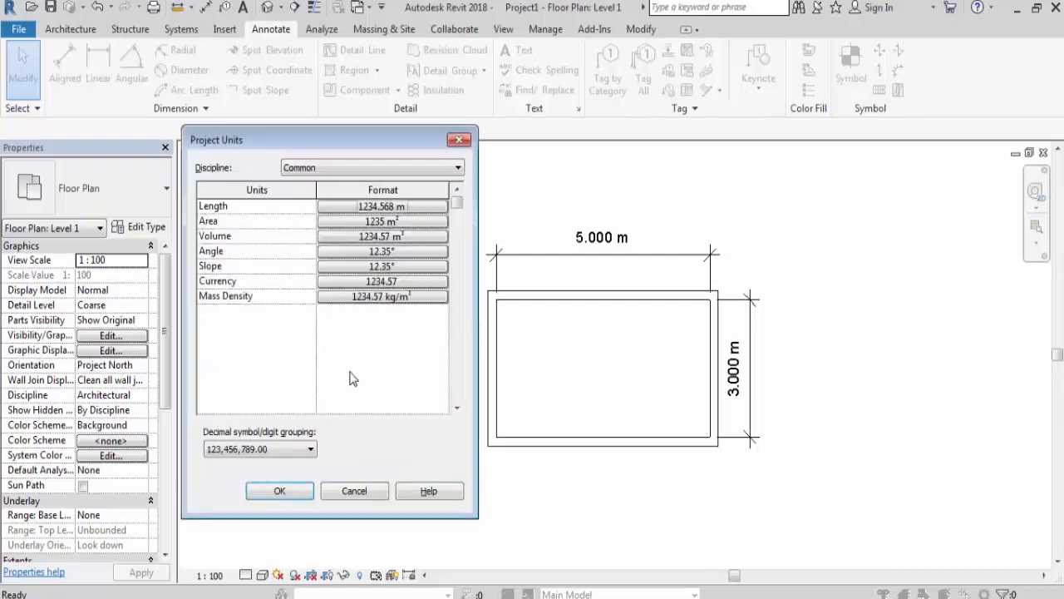
left_click(281, 491)
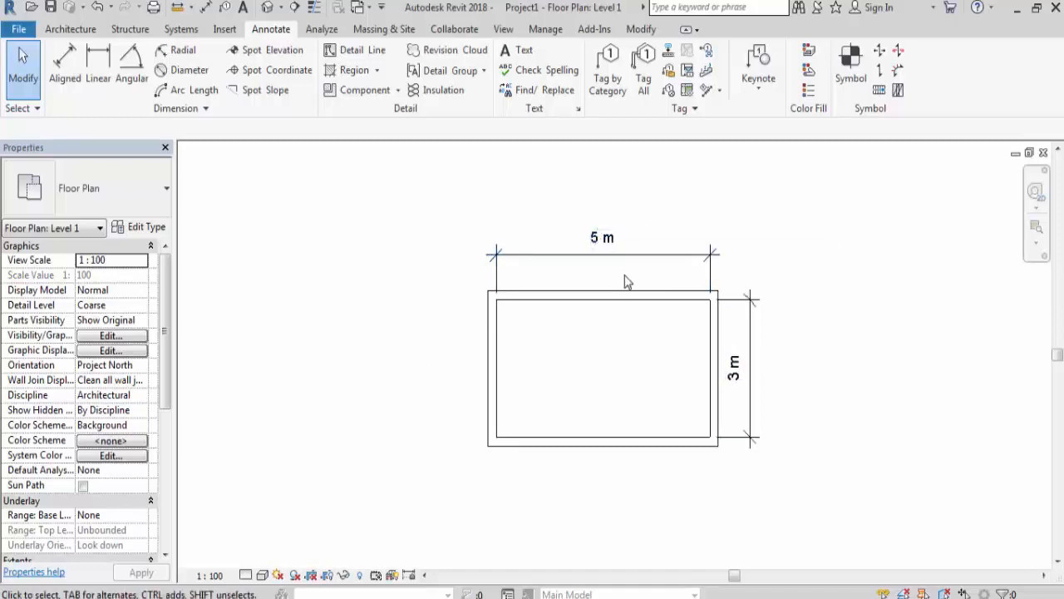
Step: Set the unit symbol to None in the project's length unit format and apply the project units
key("n")
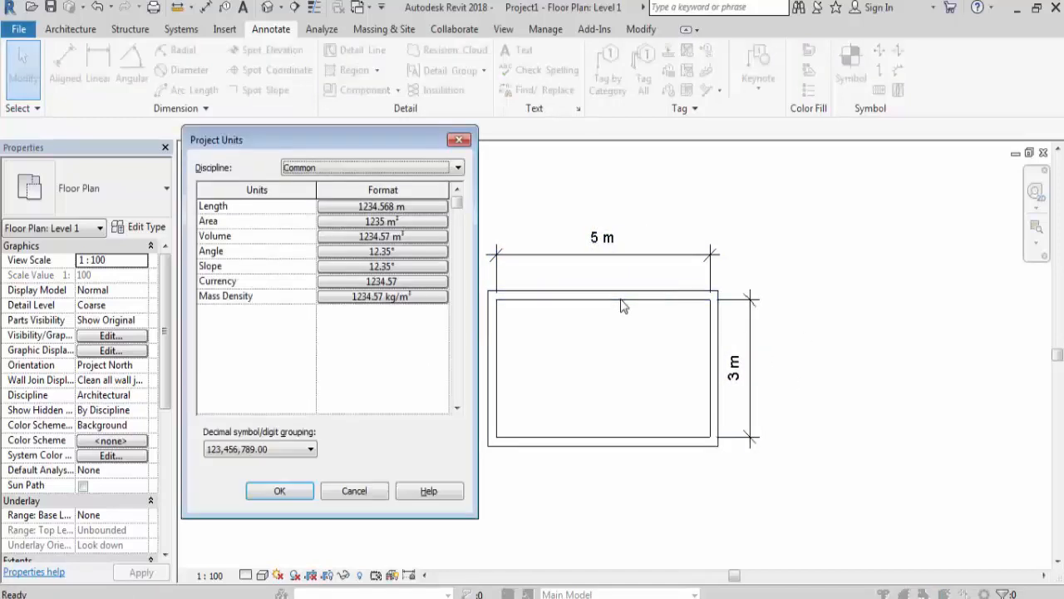
left_click(372, 206)
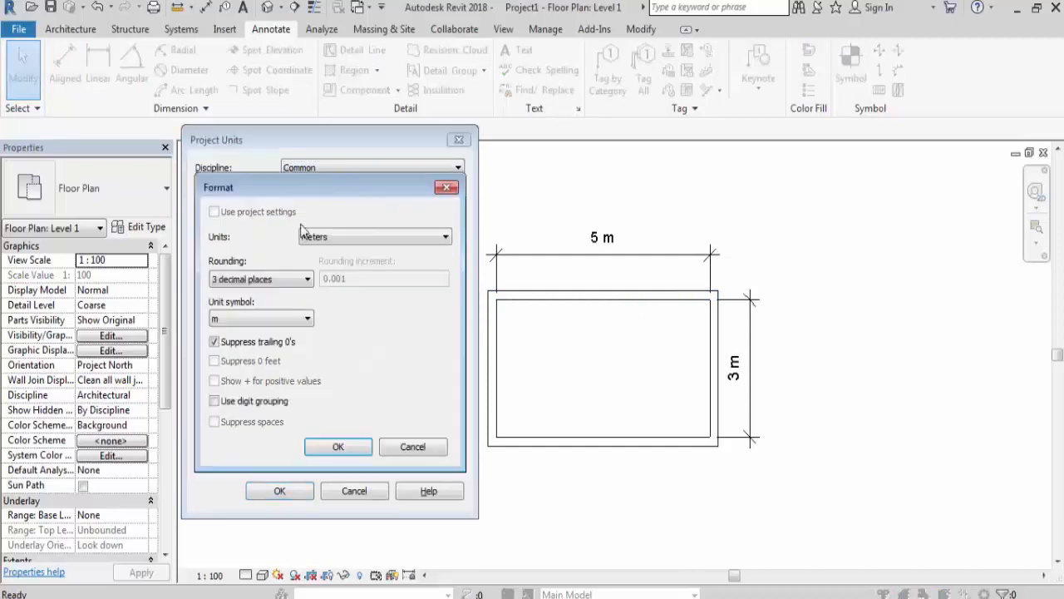
left_click(259, 321)
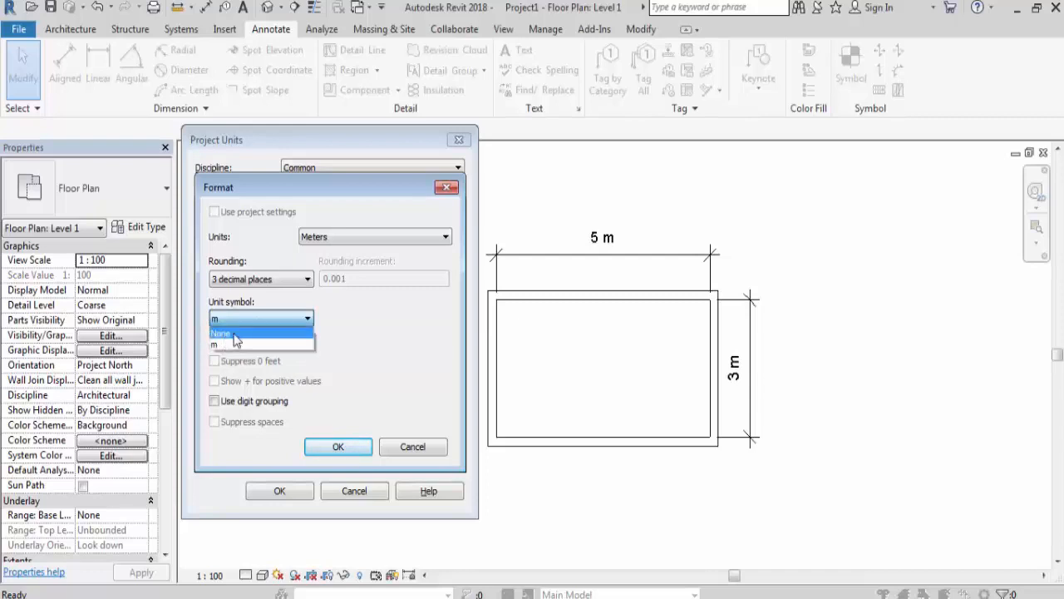
left_click(235, 334)
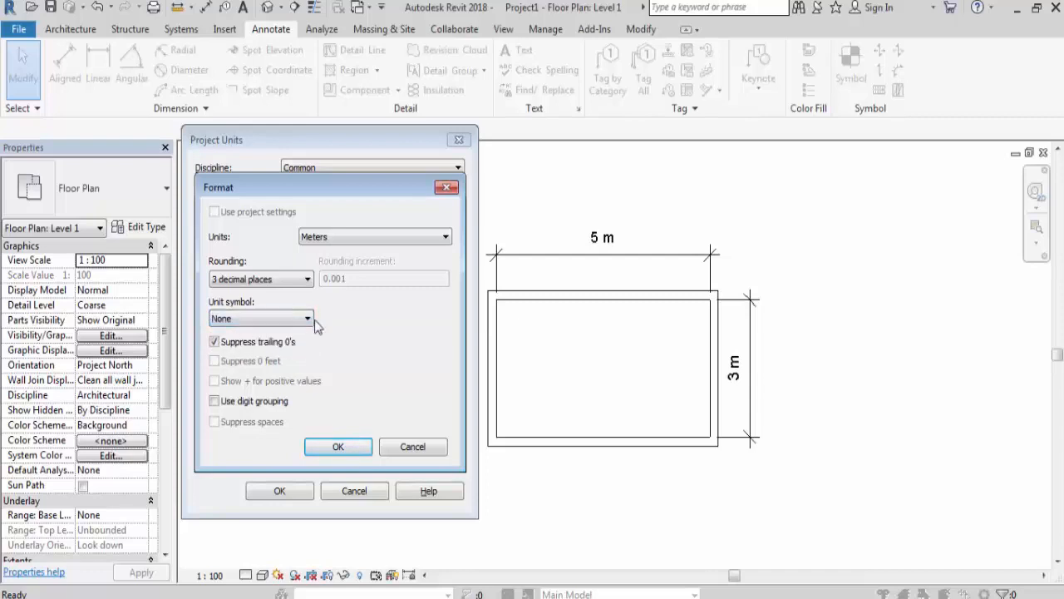
left_click(348, 448)
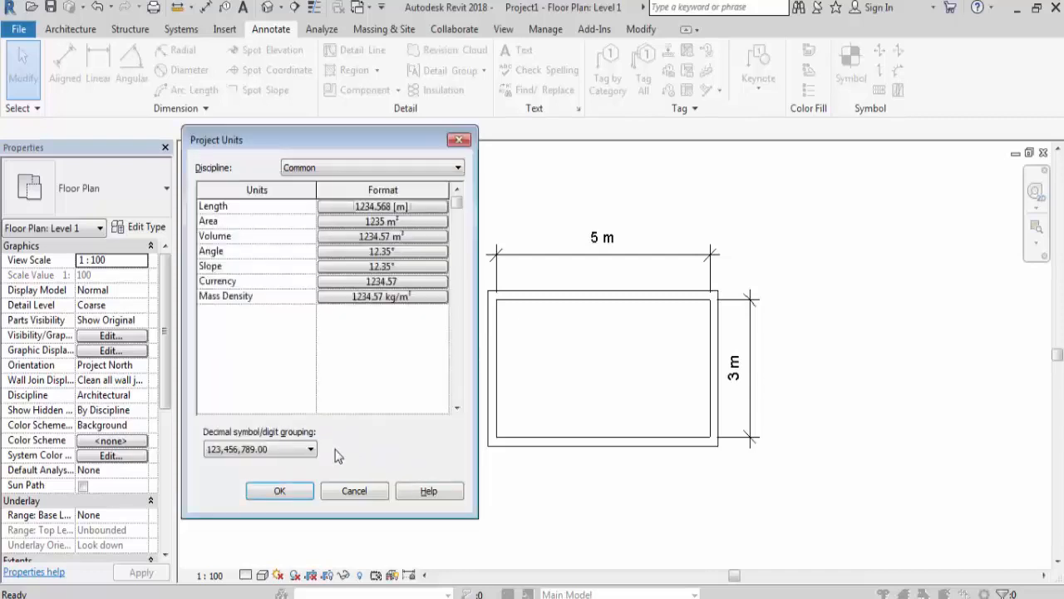
left_click(281, 491)
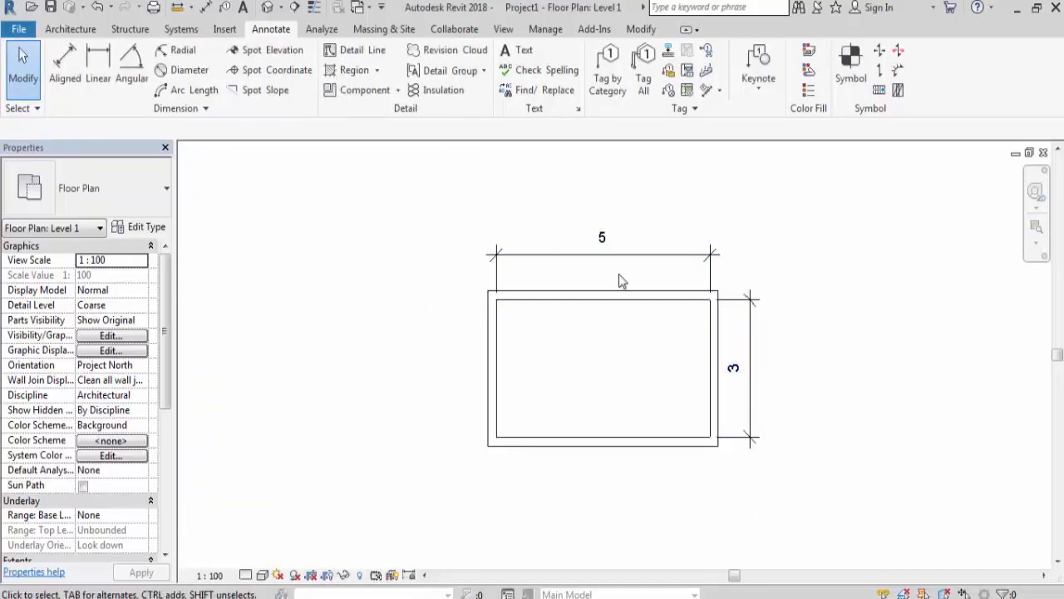
Step: Set the unit symbol back to m in the project's length unit format and apply the project units
key("u")
key("n")
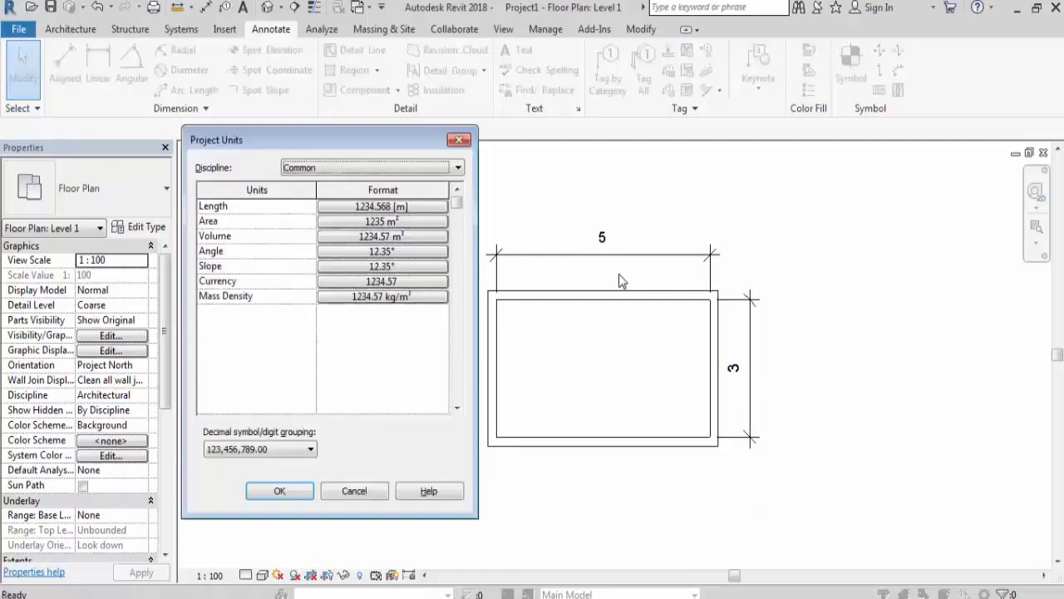
left_click(419, 206)
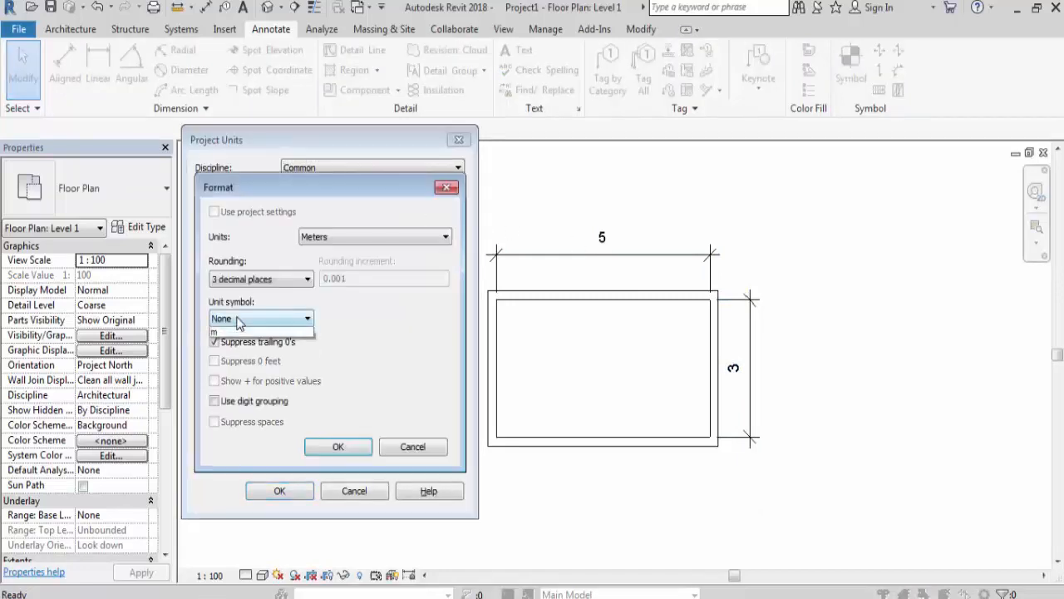
left_click(238, 319)
left_click(235, 344)
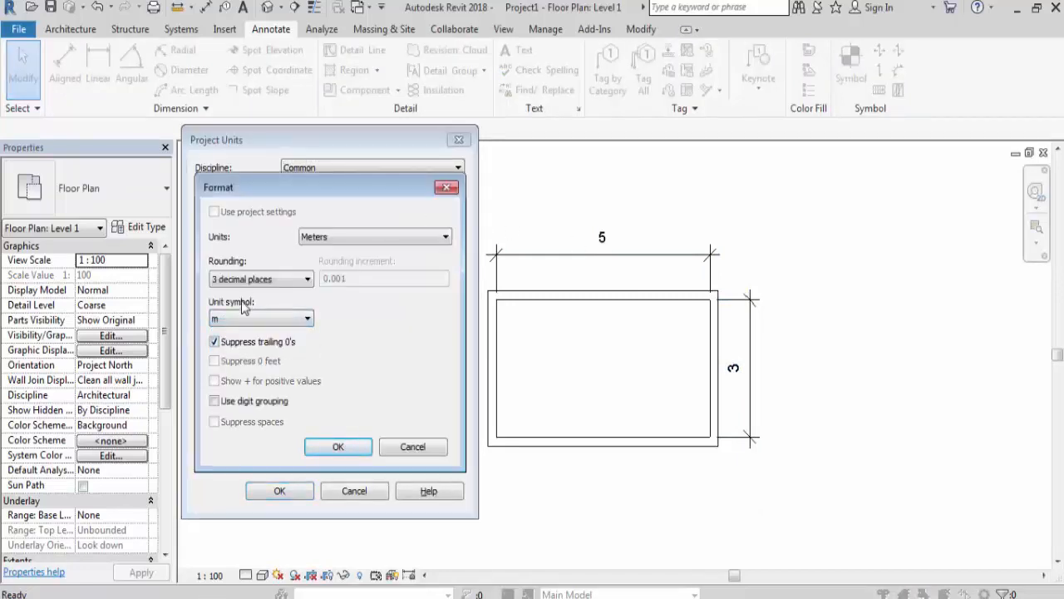
left_click(319, 449)
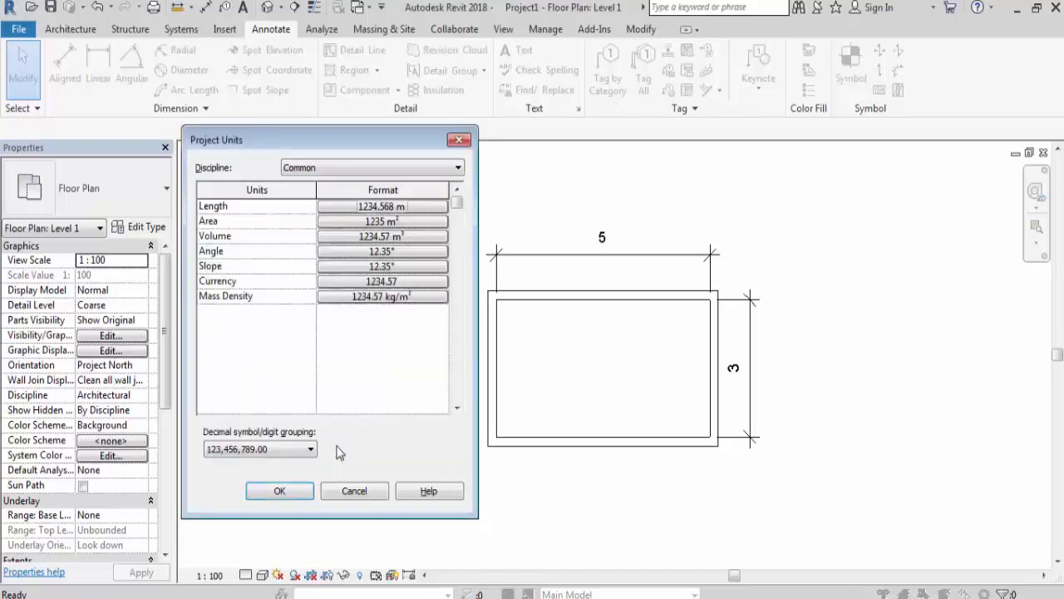
left_click(297, 493)
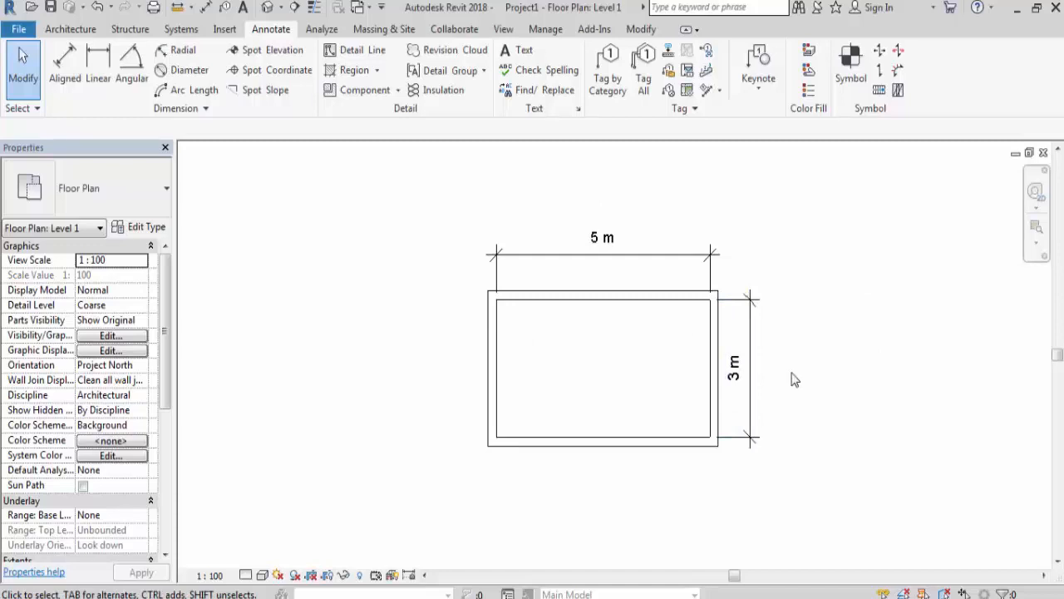
Step: Change the project's length units to feet and fractional inches and apply the project units
key("u")
key("n")
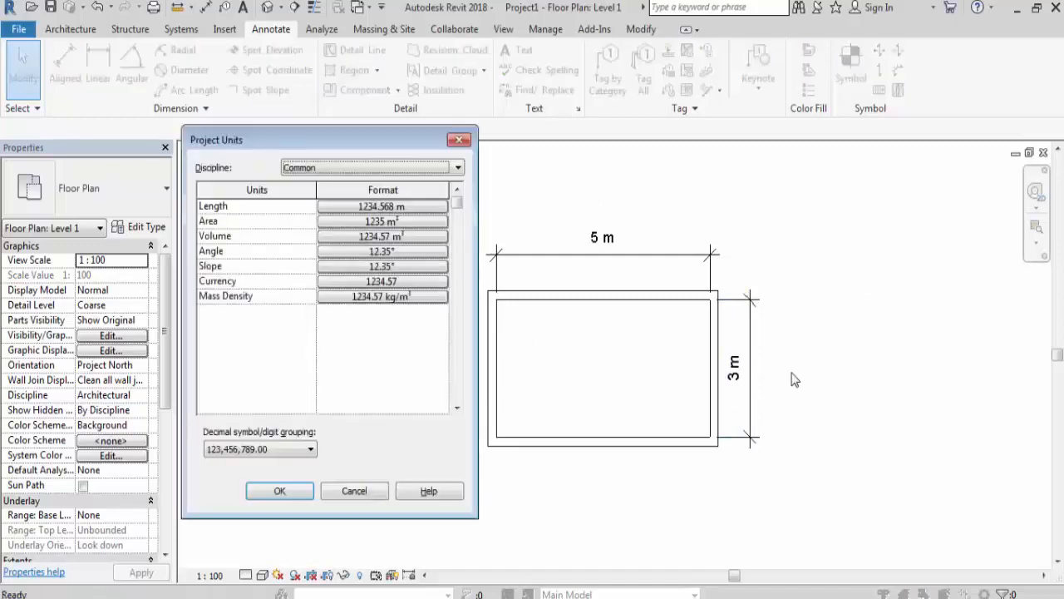
left_click(378, 207)
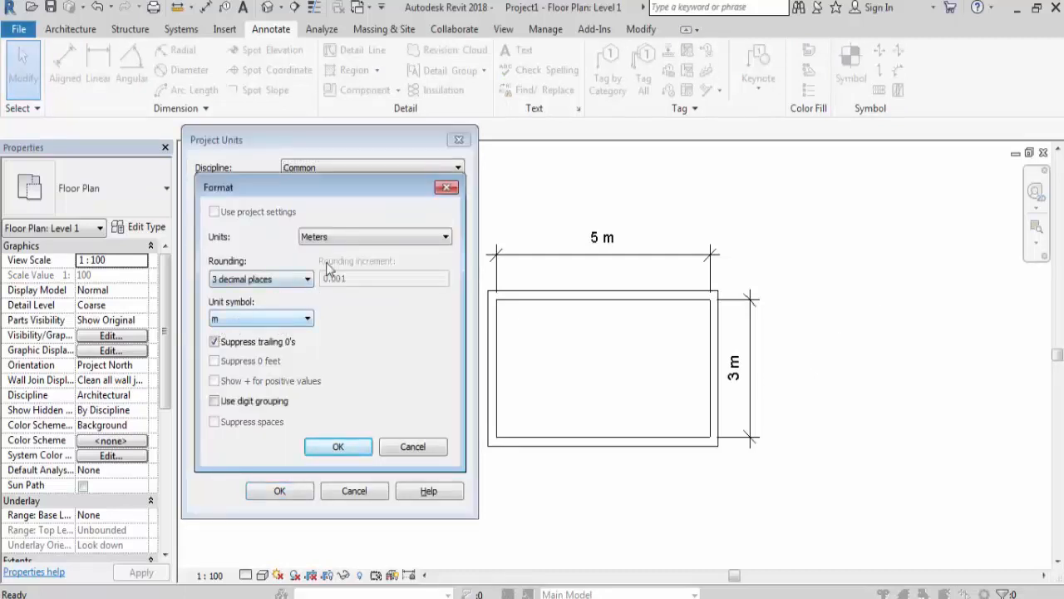
left_click(347, 238)
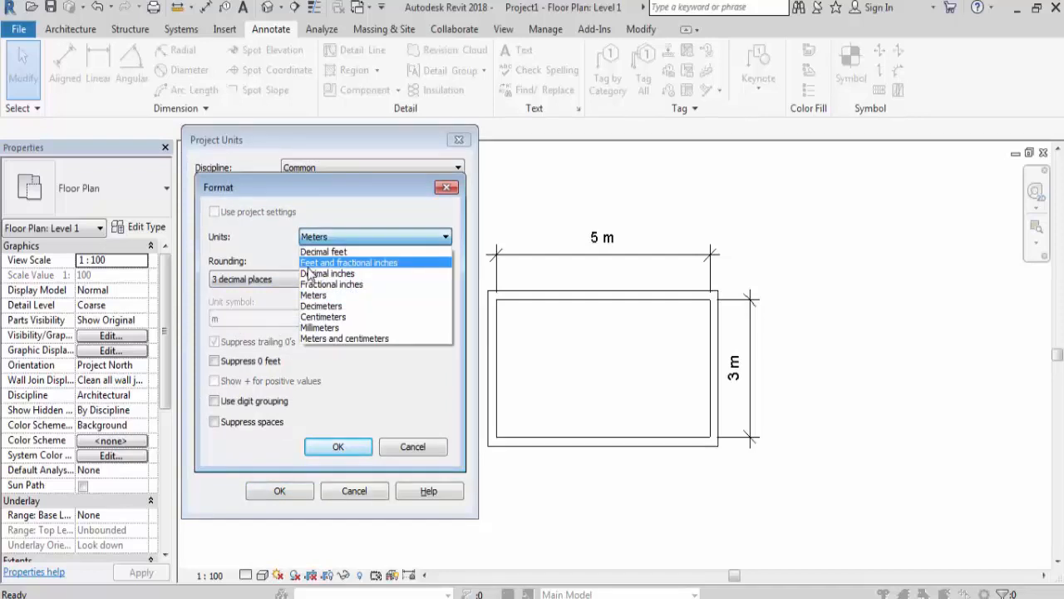
left_click(409, 264)
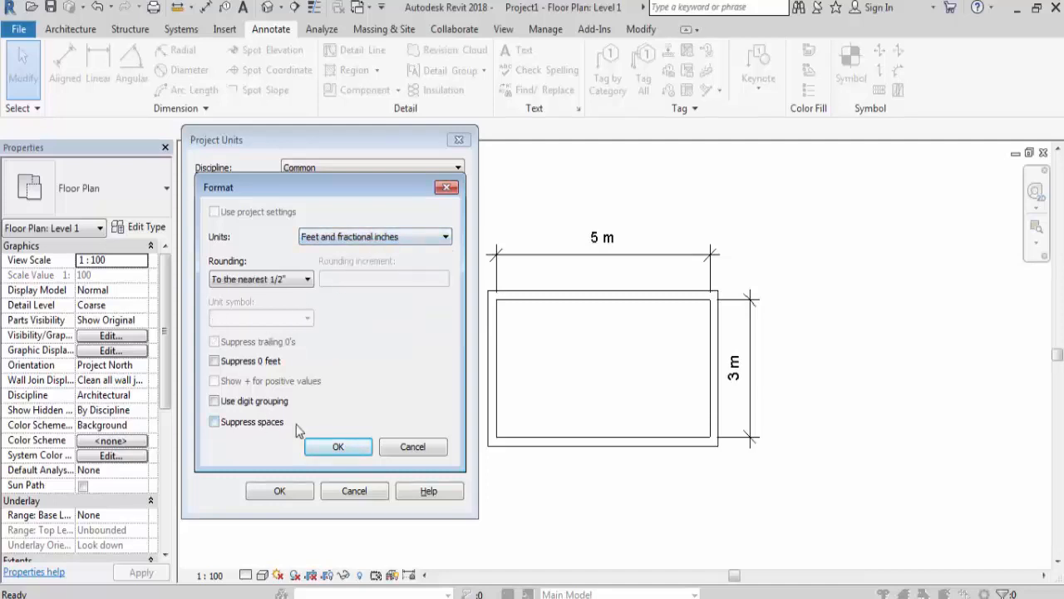
left_click(351, 450)
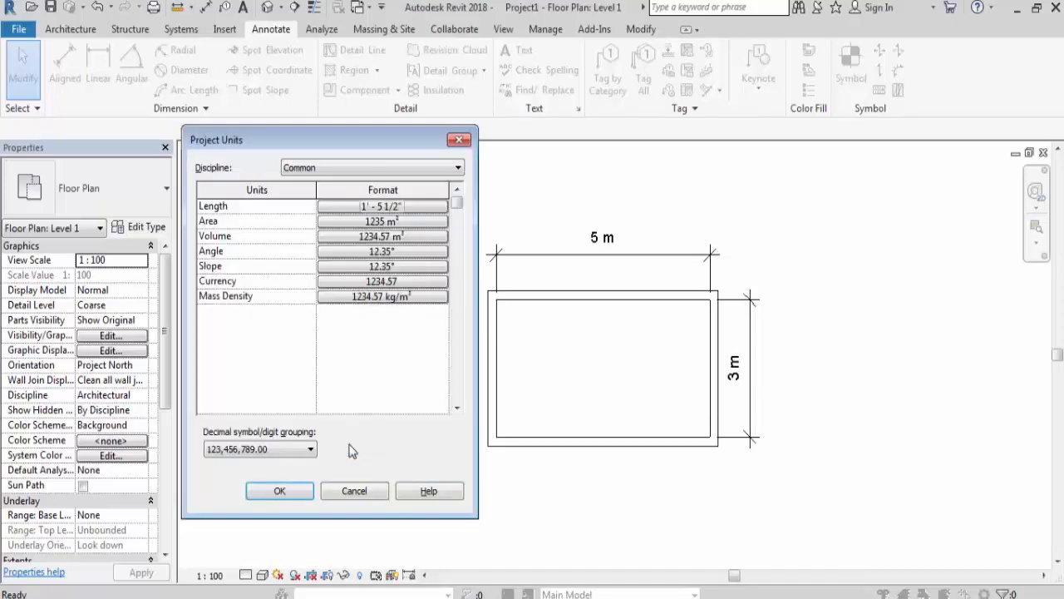
left_click(279, 492)
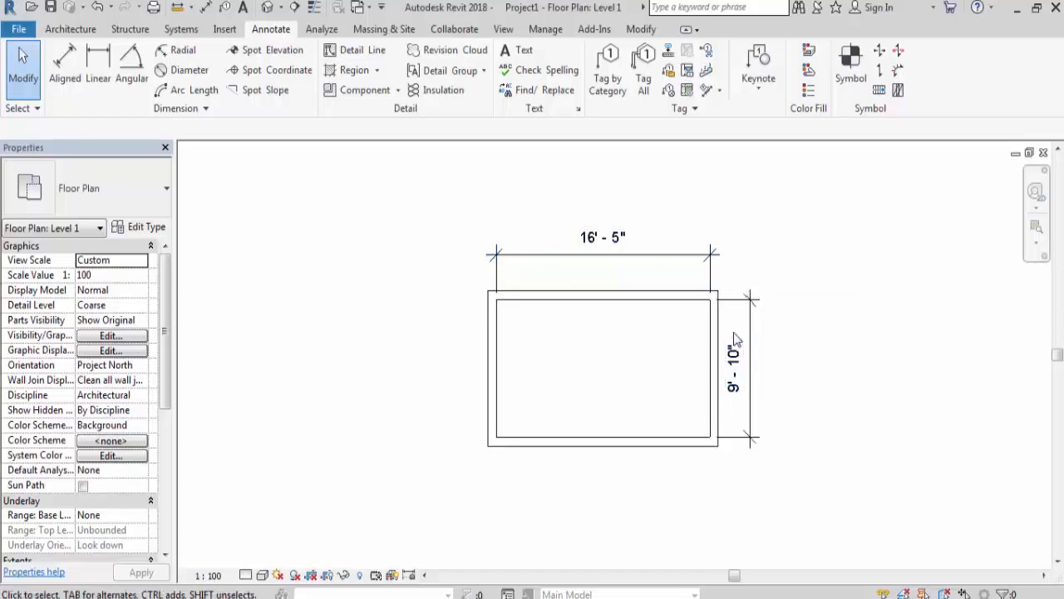
Step: Change the project's length units back to meters with rounding to 3 decimal places
left_click(72, 29)
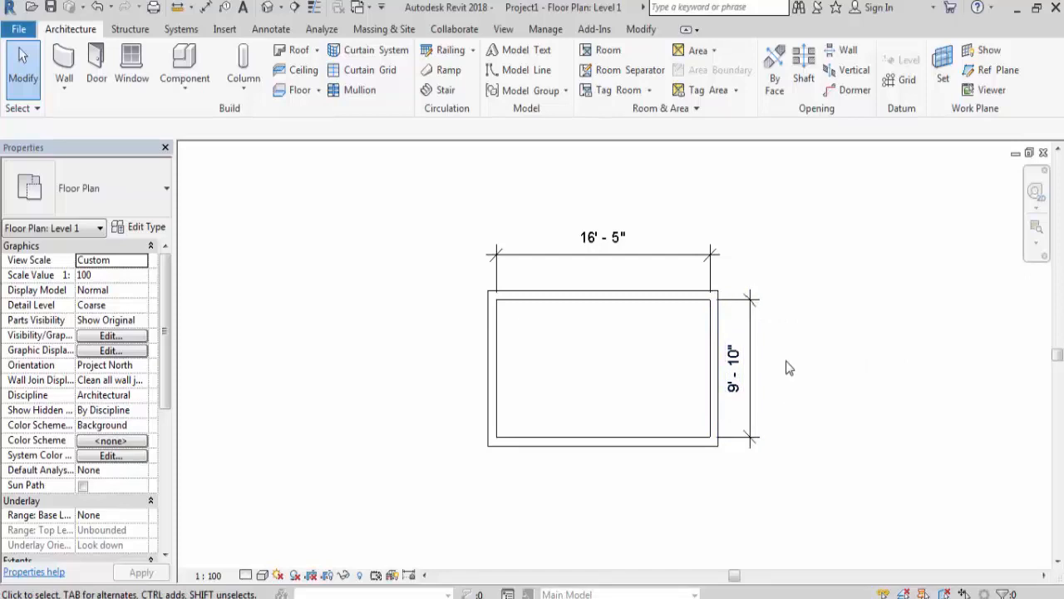
key("u")
key("n")
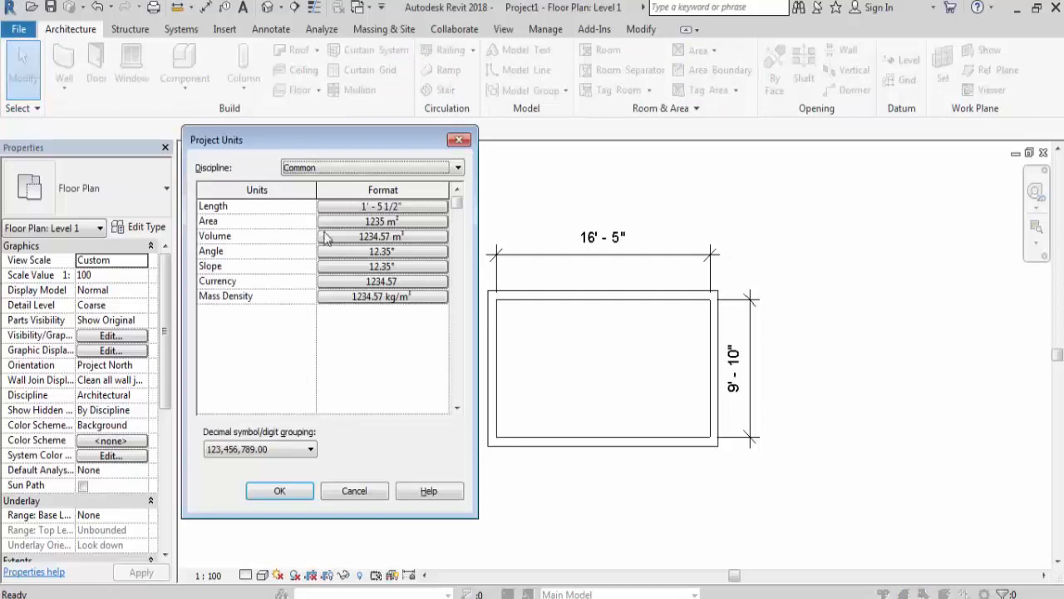
left_click(397, 207)
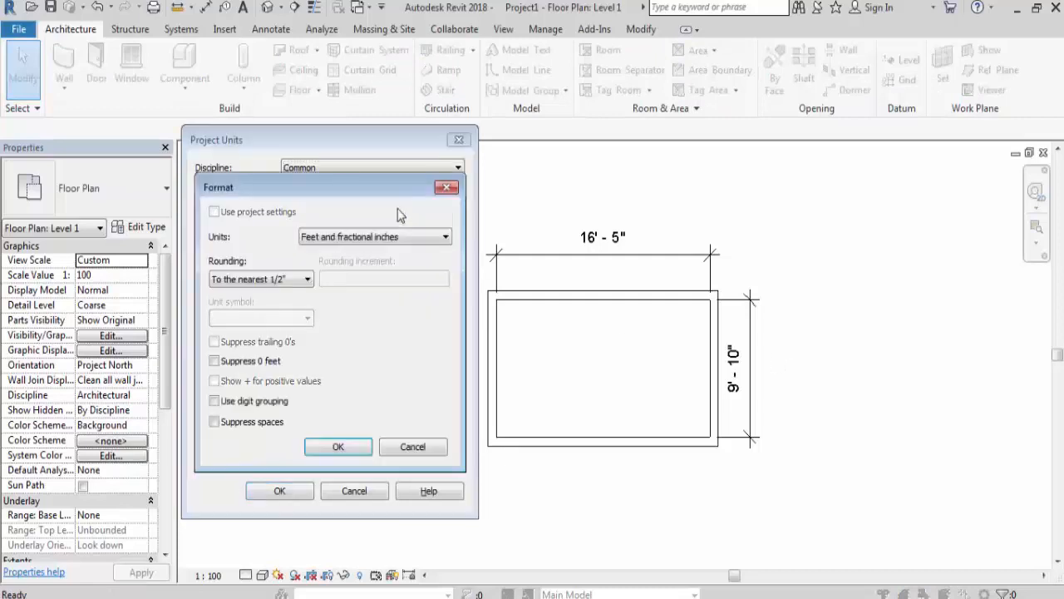
left_click(366, 237)
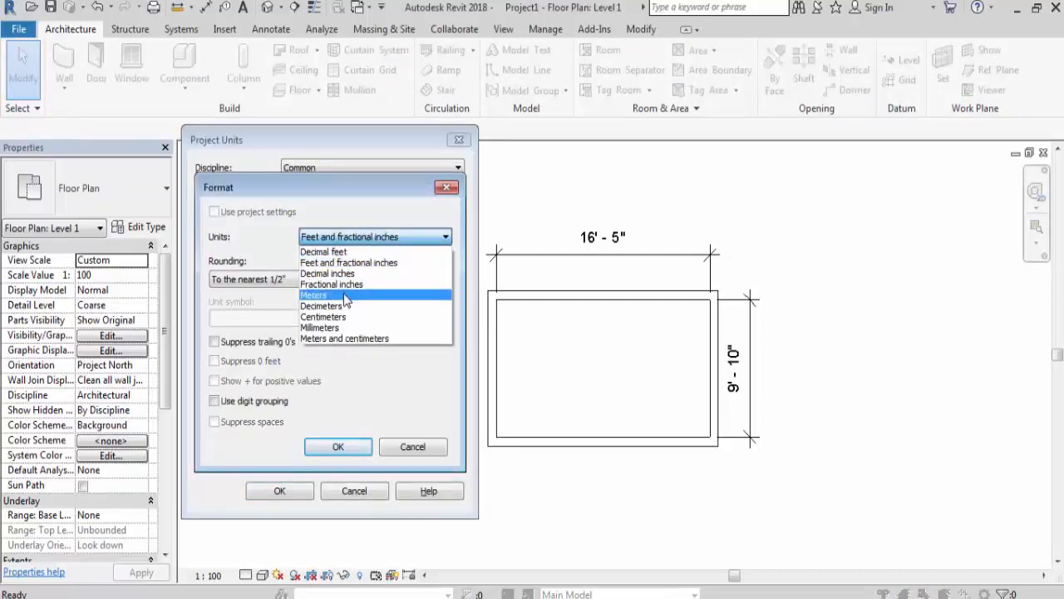
left_click(319, 296)
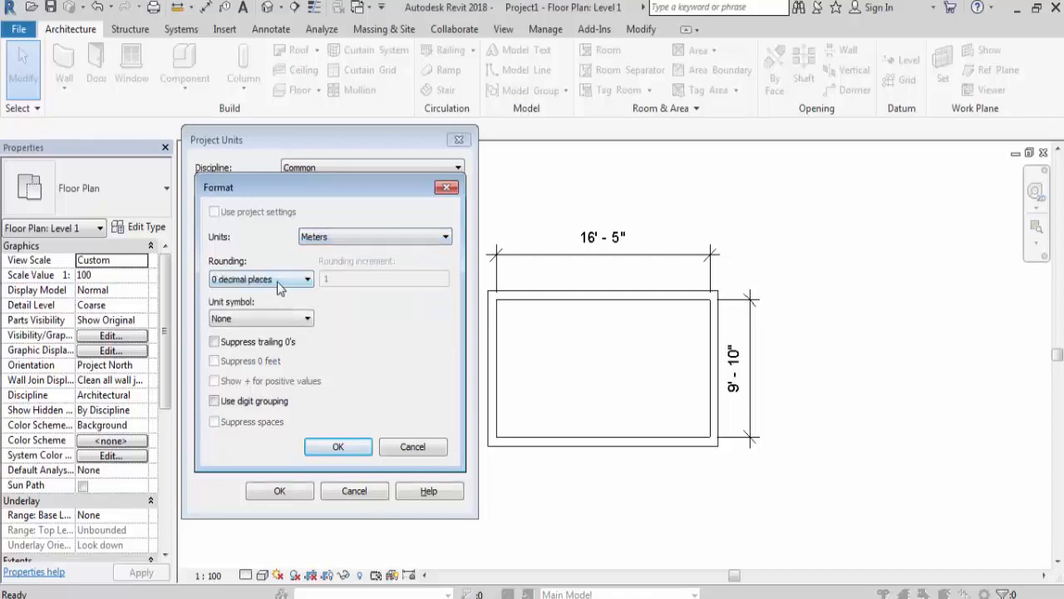
left_click(277, 281)
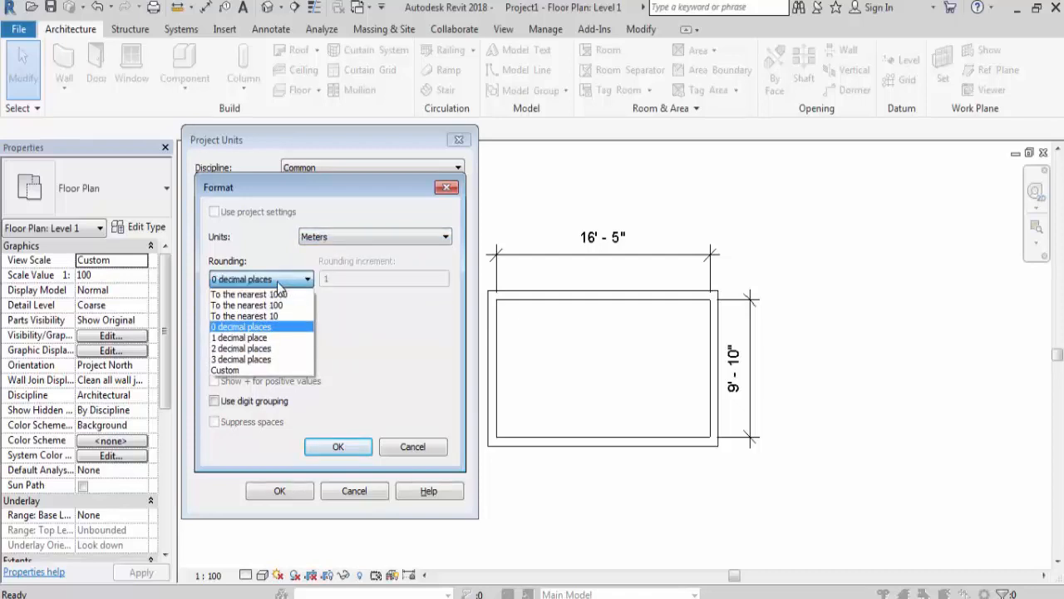
left_click(254, 360)
Step: Set the length unit symbol to m, turn on suppression of trailing zeros, and apply the project units
left_click(279, 324)
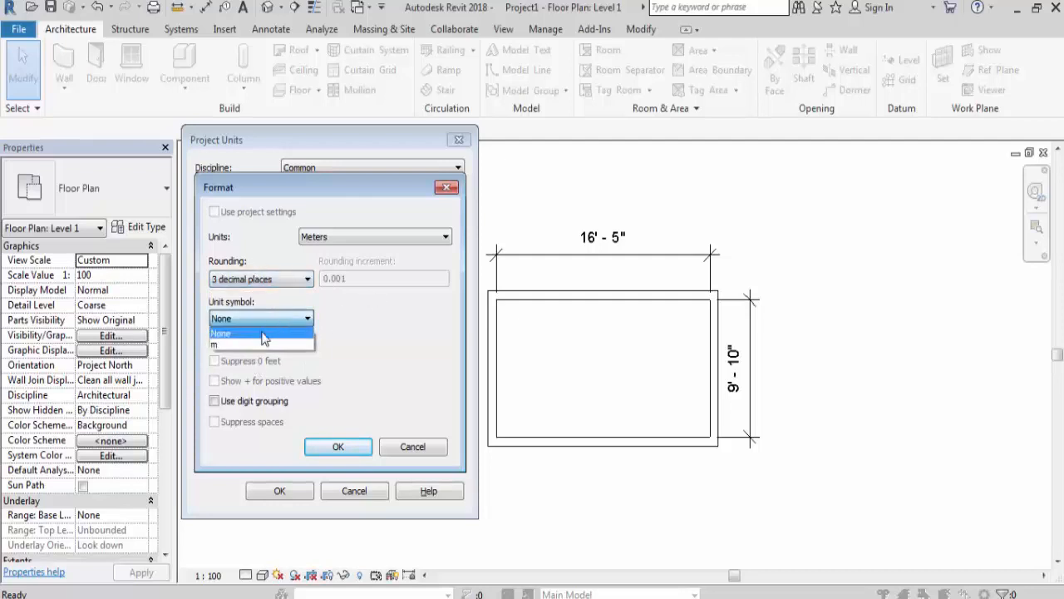
left_click(232, 342)
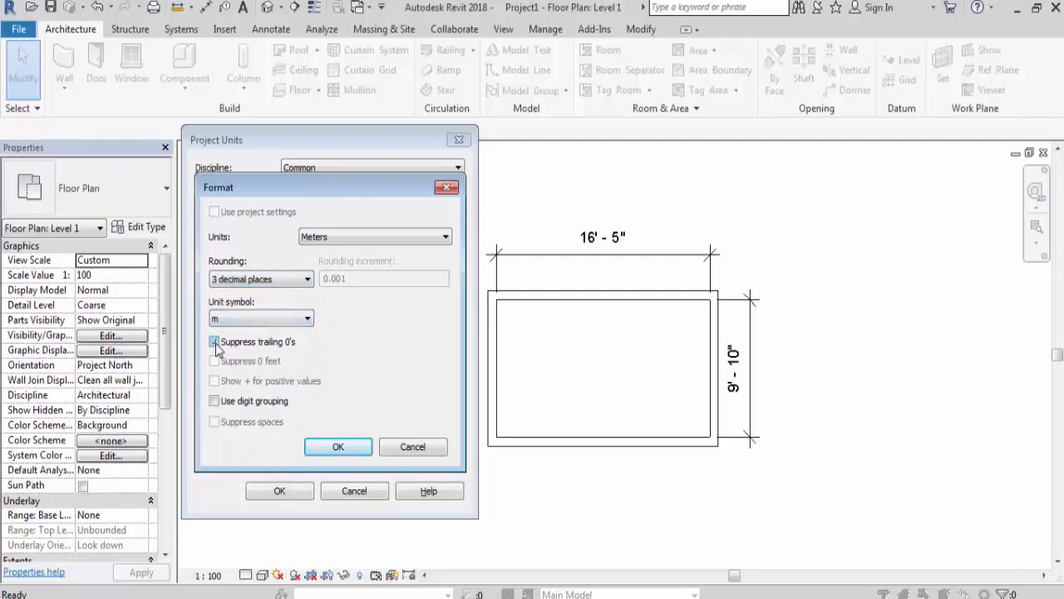
left_click(341, 447)
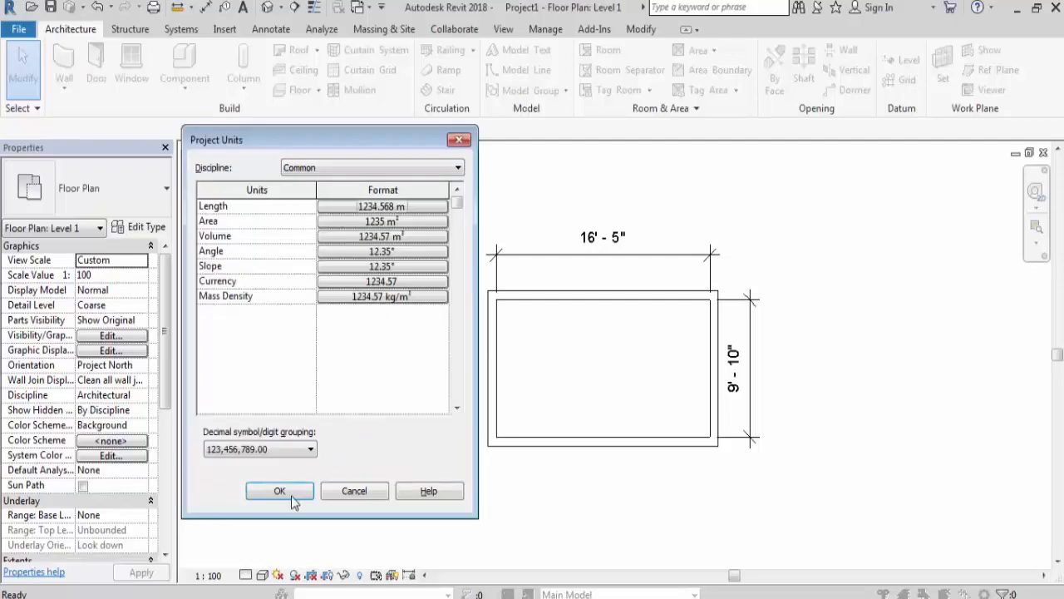
left_click(279, 490)
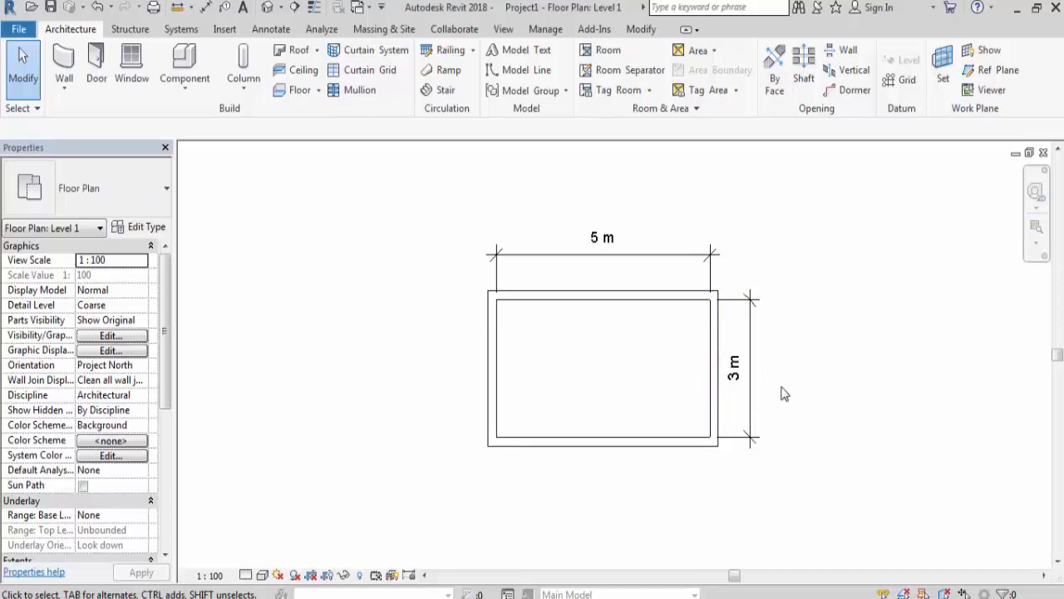
Step: Change the project's length units to millimeters with rounding to 3 decimal places and apply the project units
key("u")
key("n")
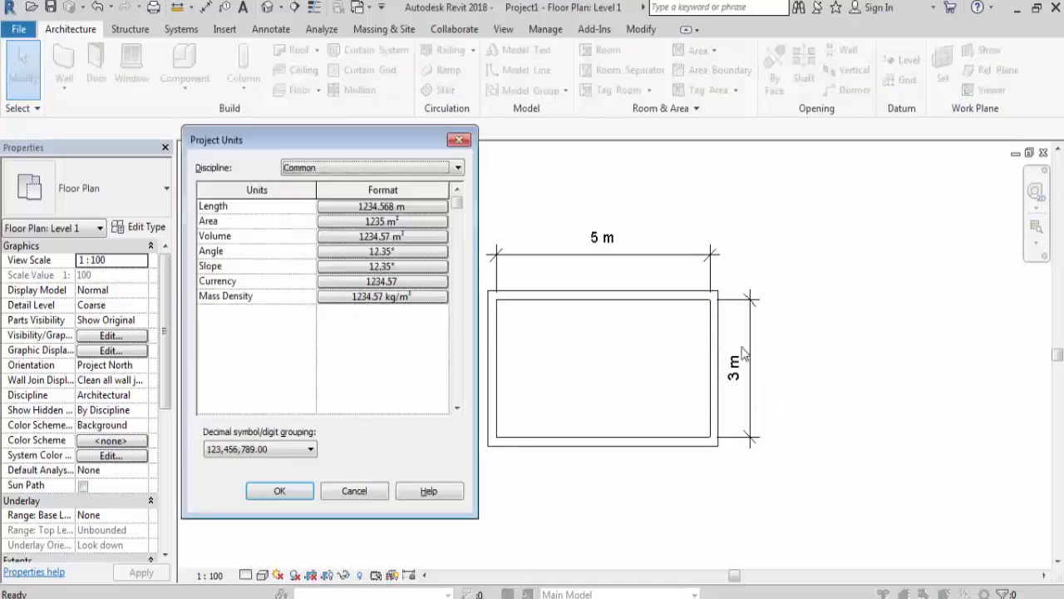
left_click(399, 208)
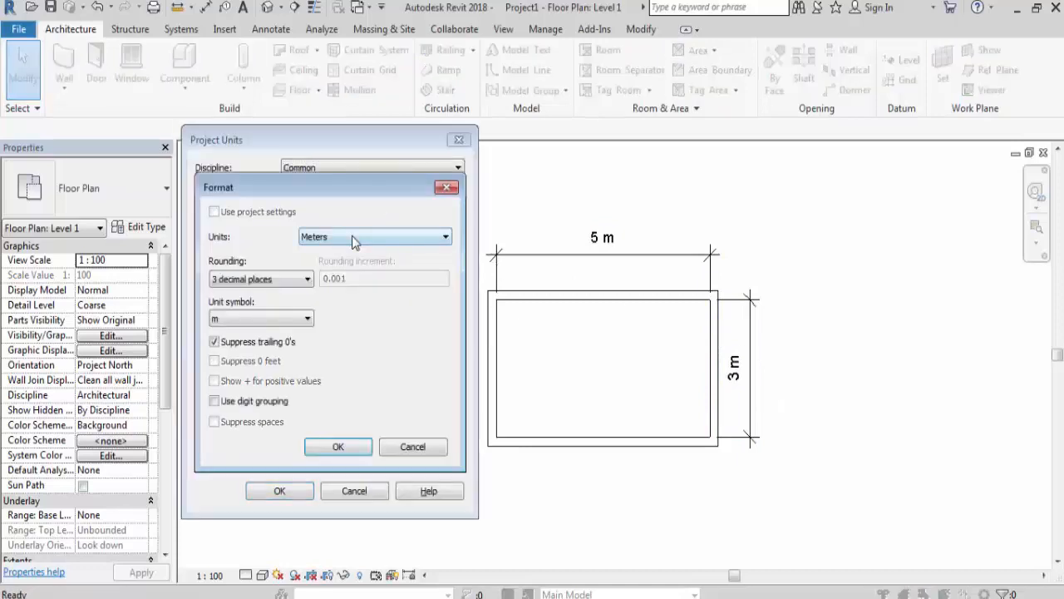
left_click(351, 235)
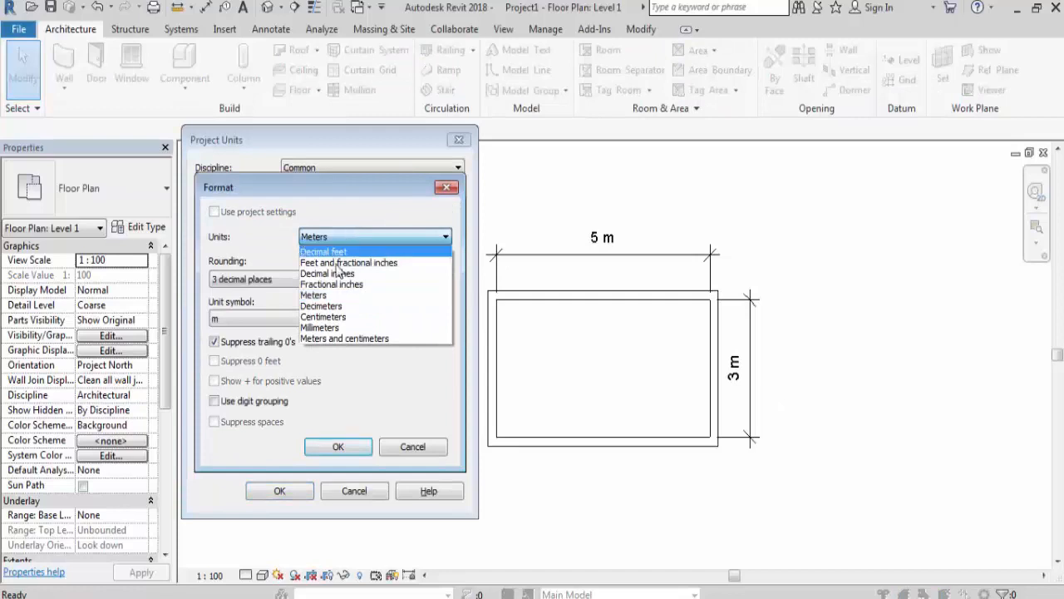
left_click(340, 329)
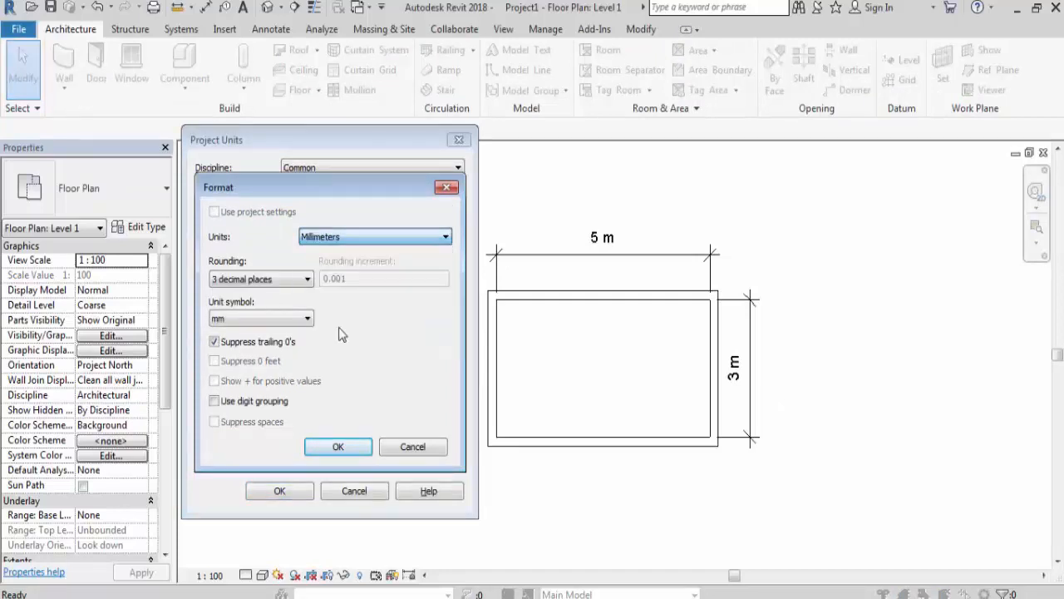
left_click(262, 279)
left_click(233, 364)
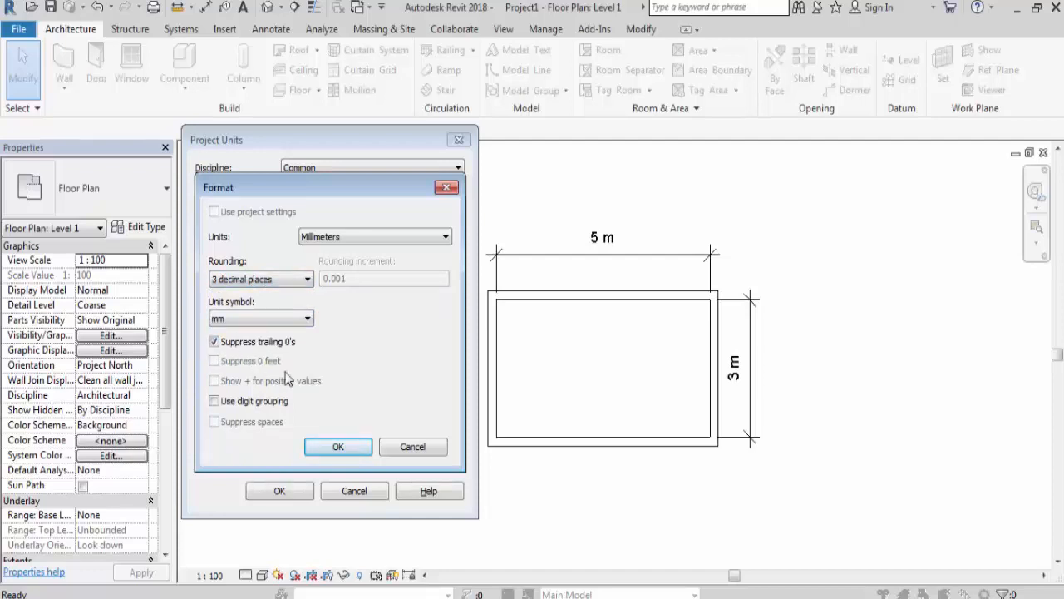
left_click(337, 446)
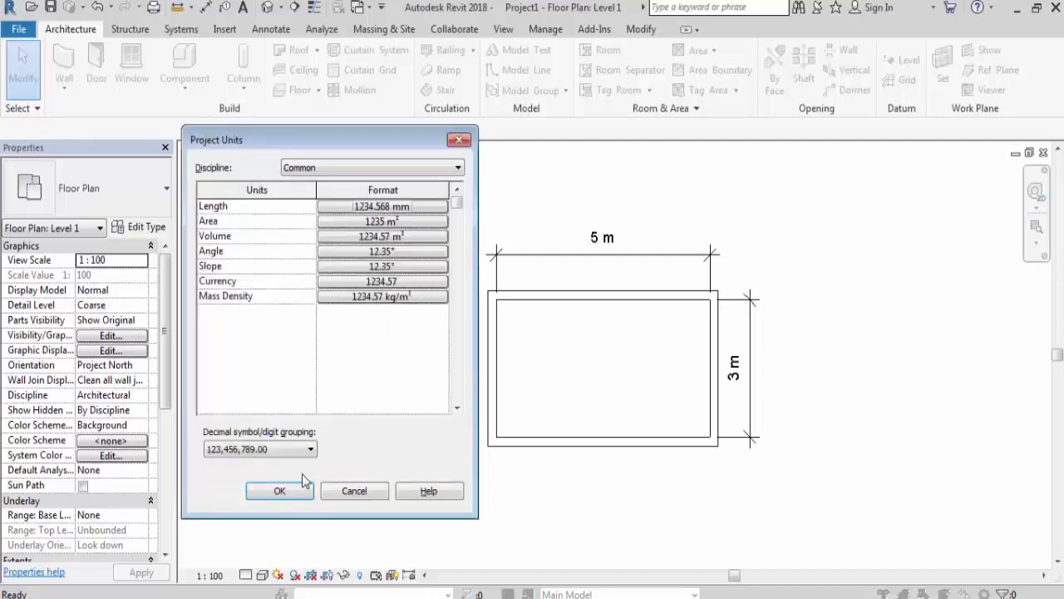
left_click(281, 491)
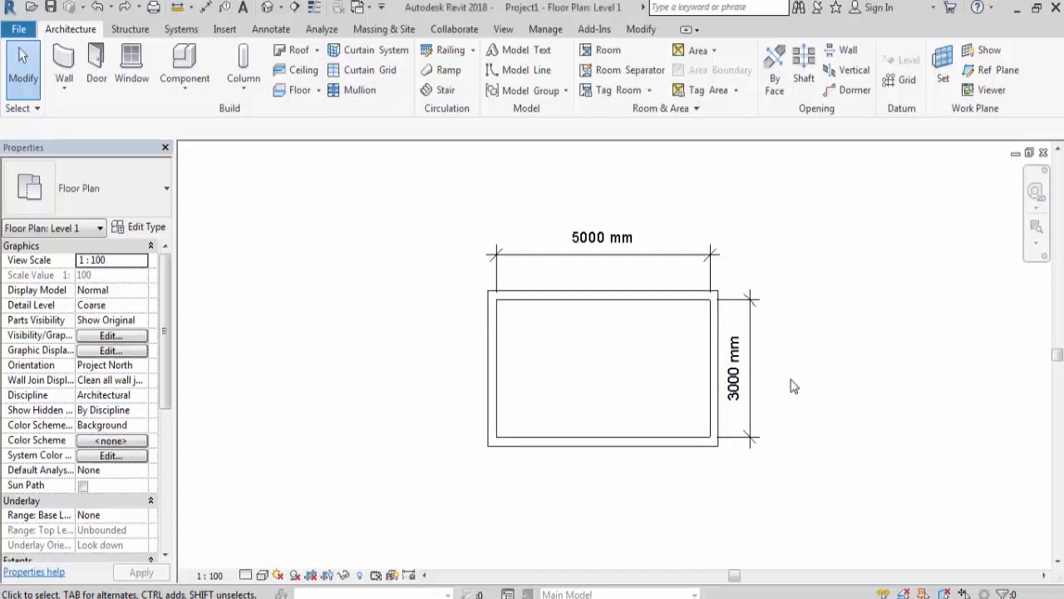
Step: Set the project's length units to feet and fractional inches and apply the project units
key("u")
key("n")
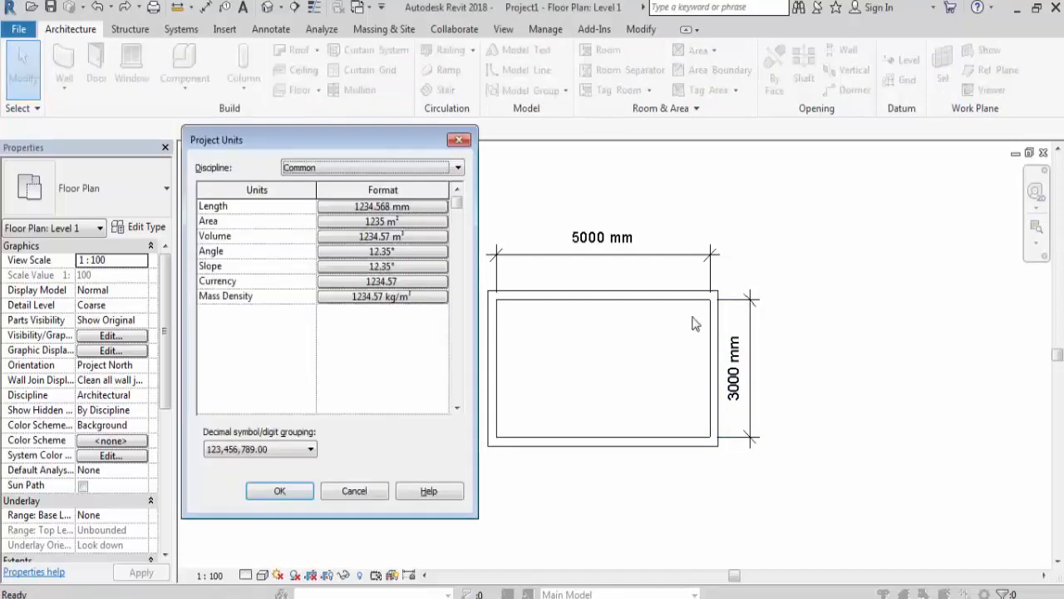
left_click(382, 206)
left_click(351, 233)
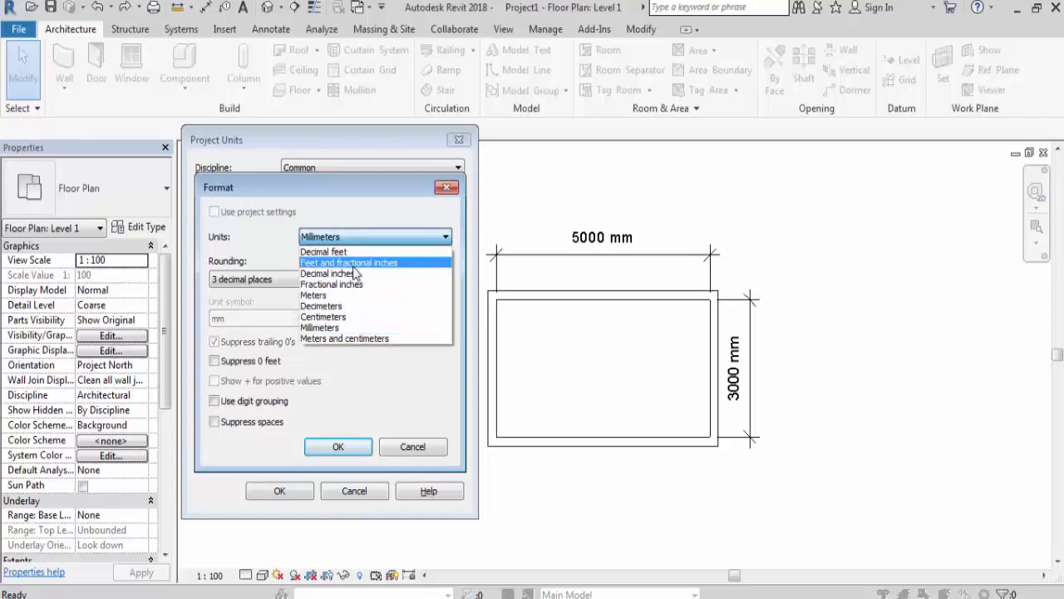
left_click(349, 261)
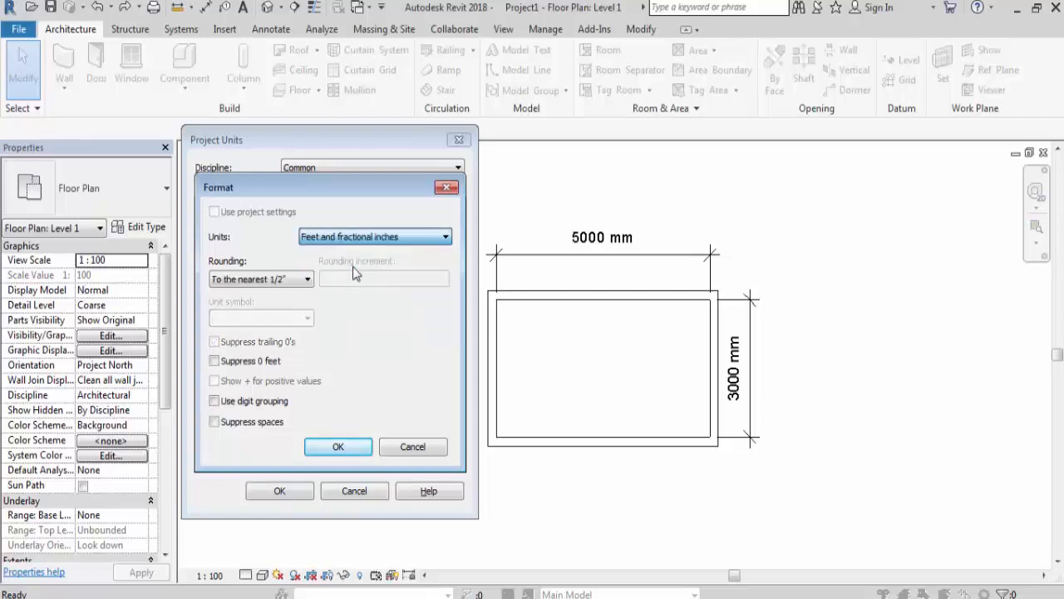
left_click(332, 449)
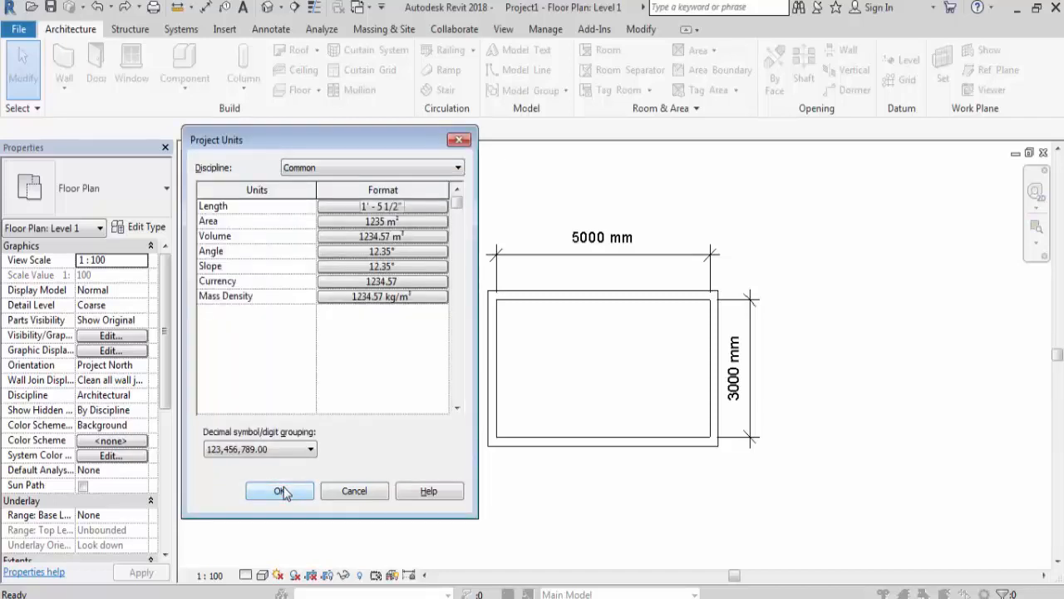
left_click(281, 491)
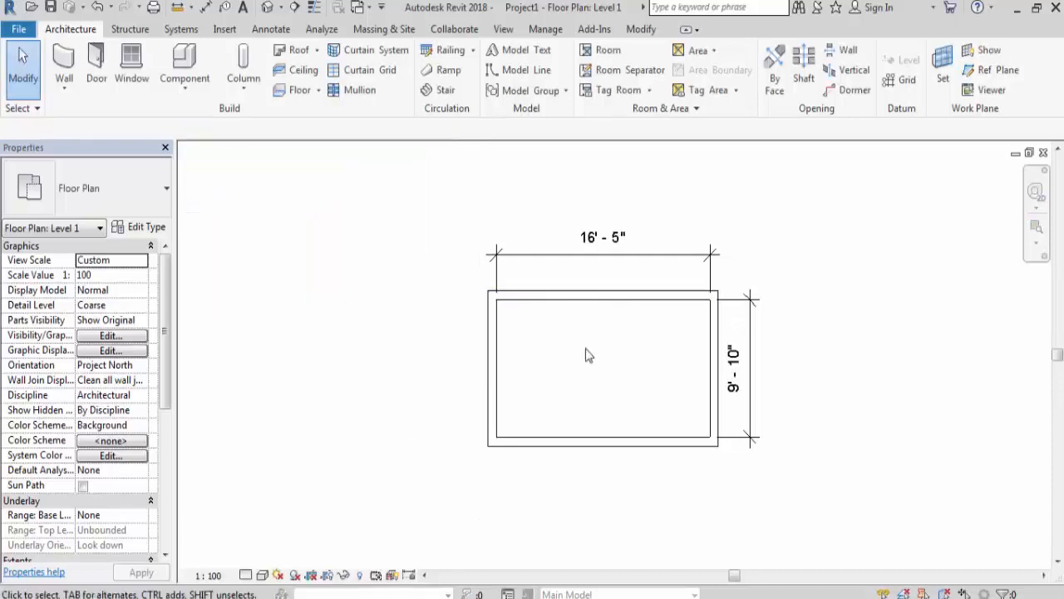
Step: Beside the existing room, draw a horizontal 10 ft wall and a second 10 ft wall running down from its right end
scroll(391, 361, "down", 1)
scroll(703, 385, "down", 2)
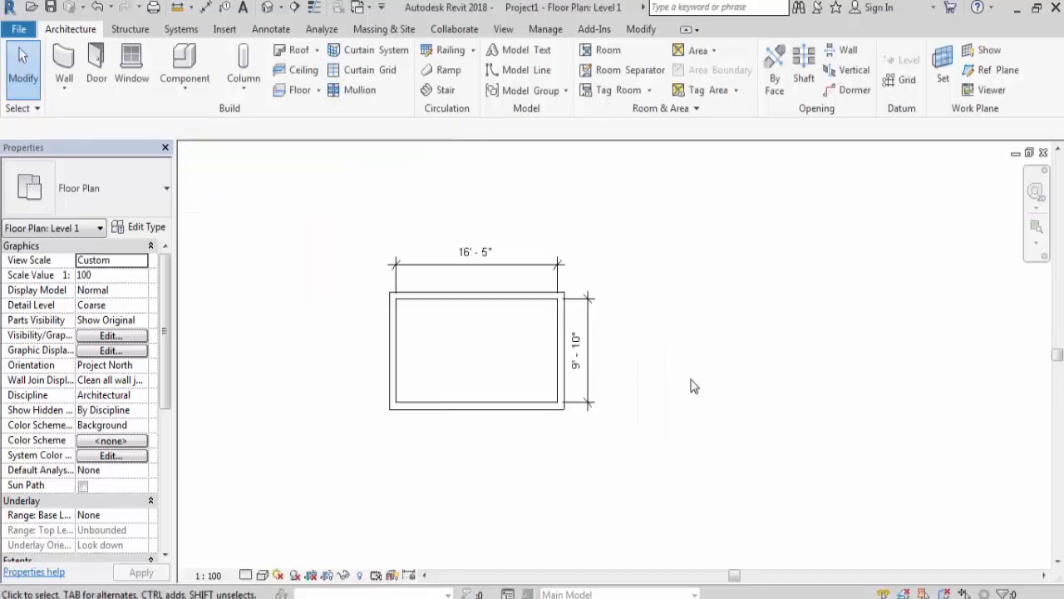
left_click(64, 65)
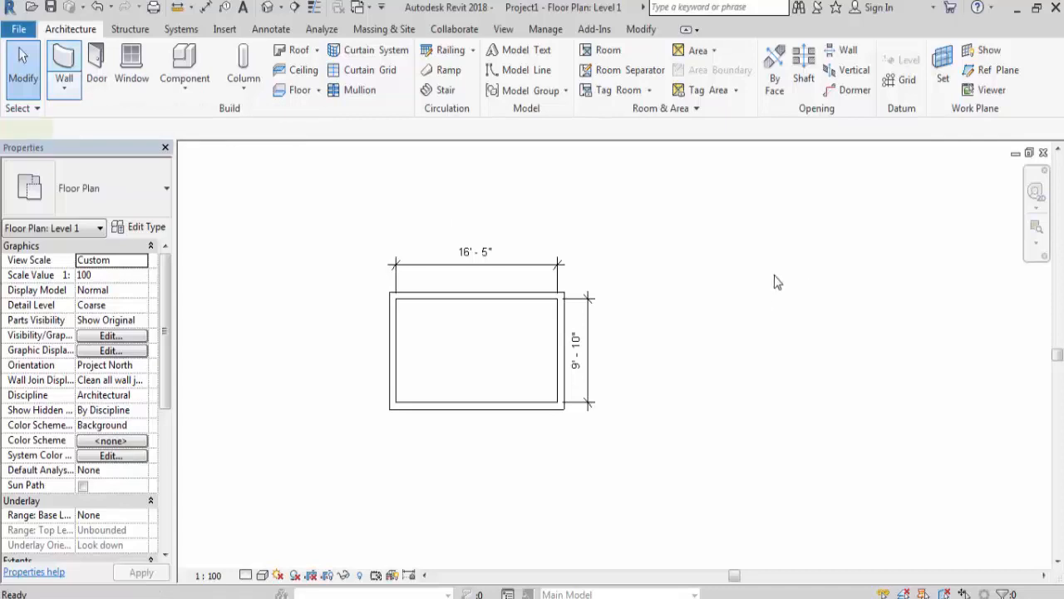
left_click(684, 289)
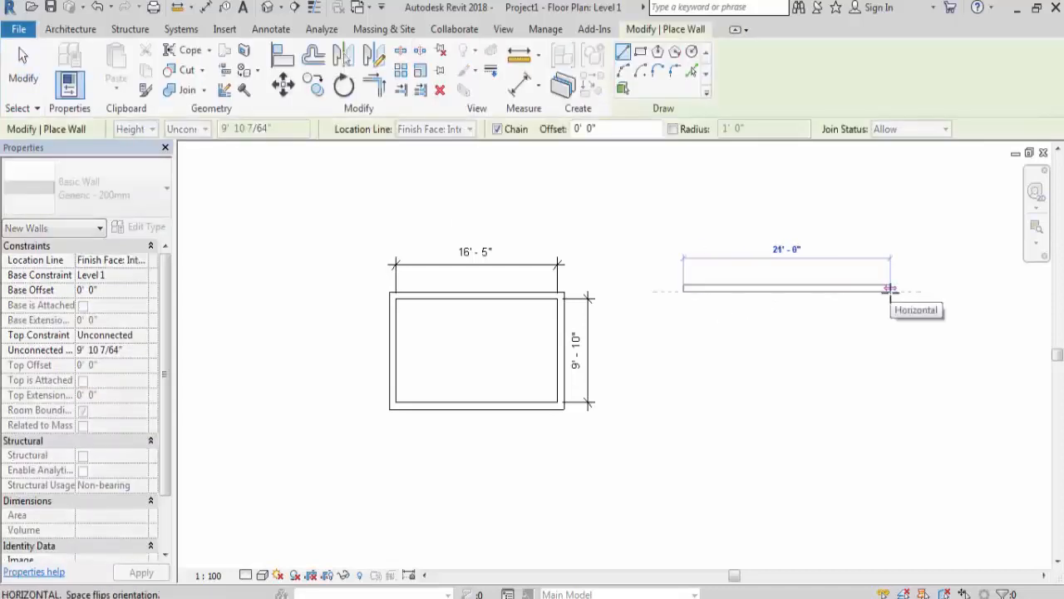
type("10")
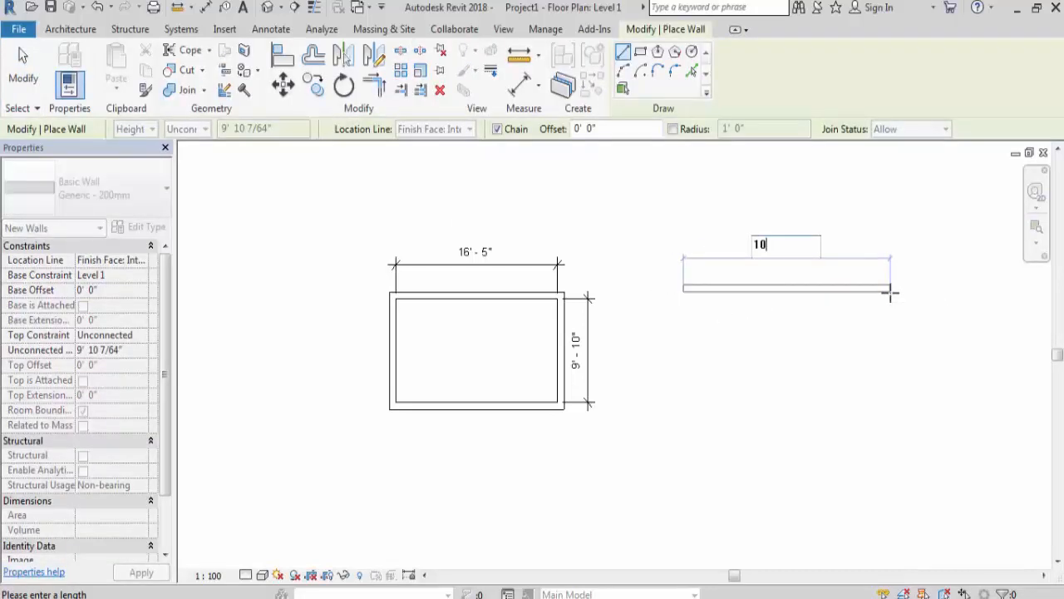
key("Return")
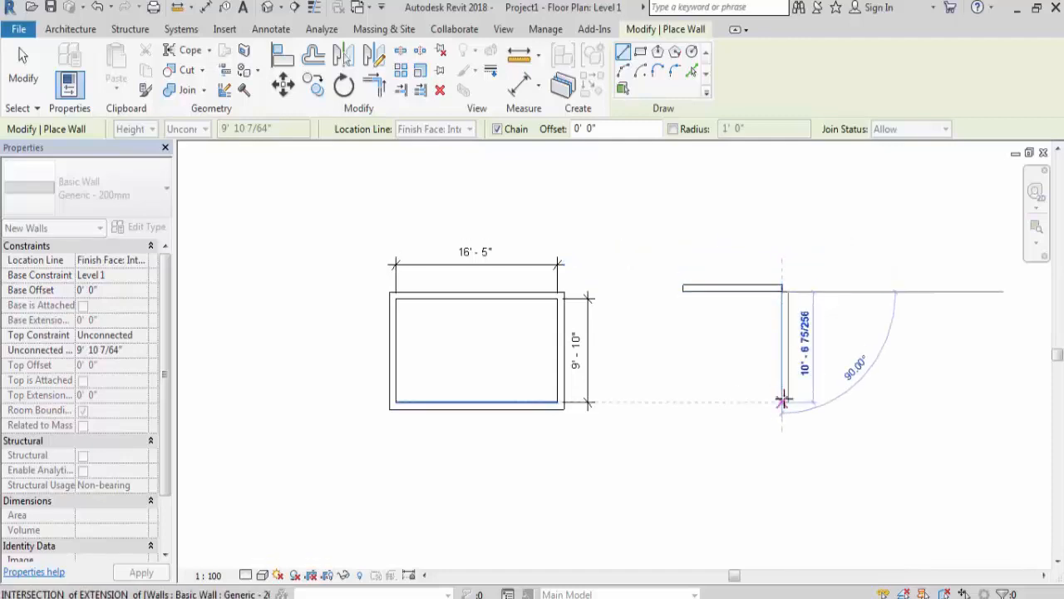
type("10")
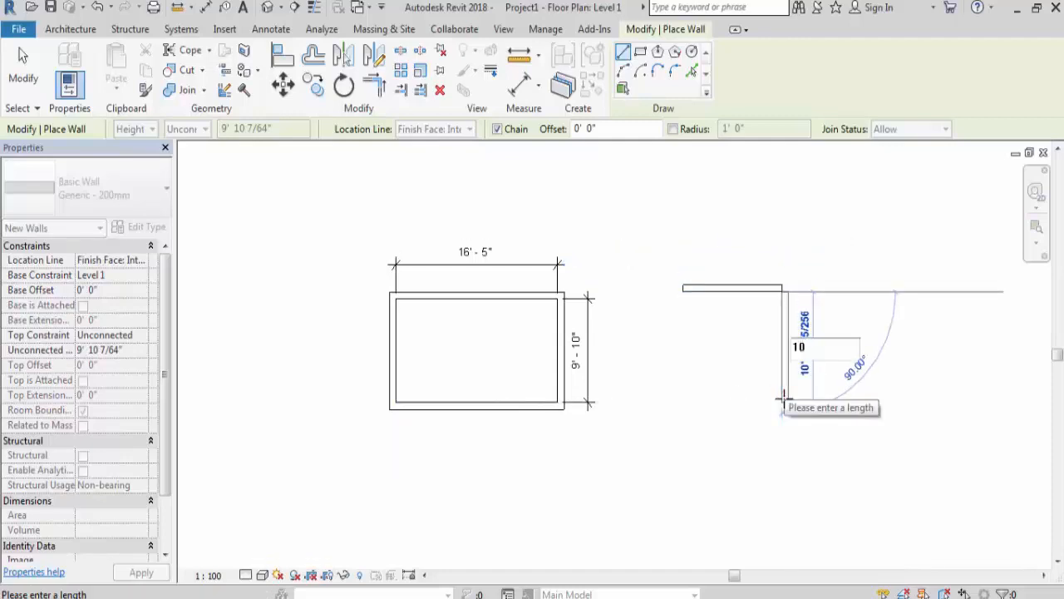
key("Return")
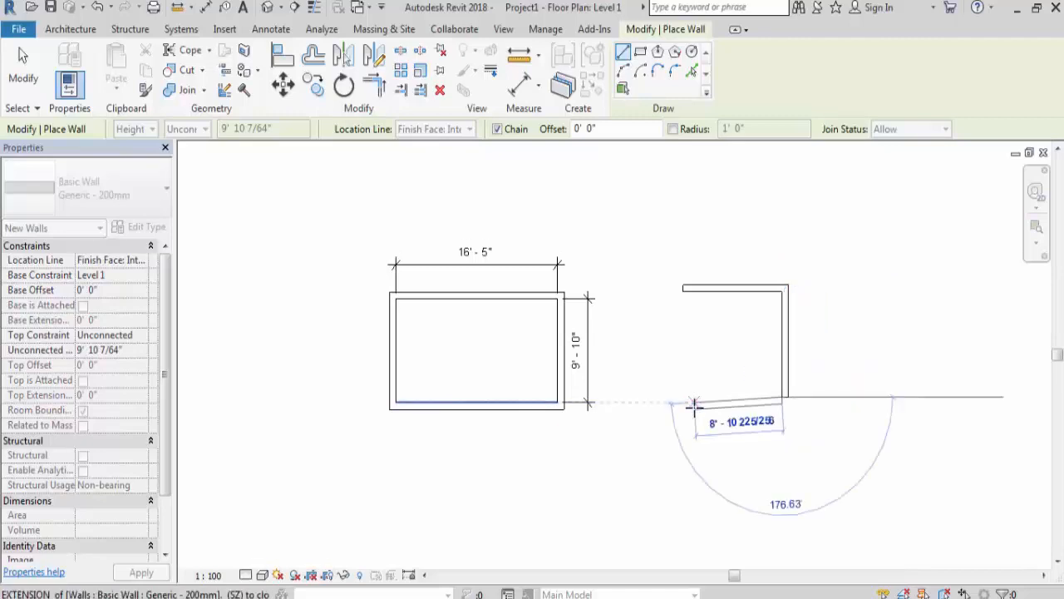
Step: Close the square room with a bottom wall aligned to the first wall's start and a left wall back to that start, ending the Wall command
left_click(682, 396)
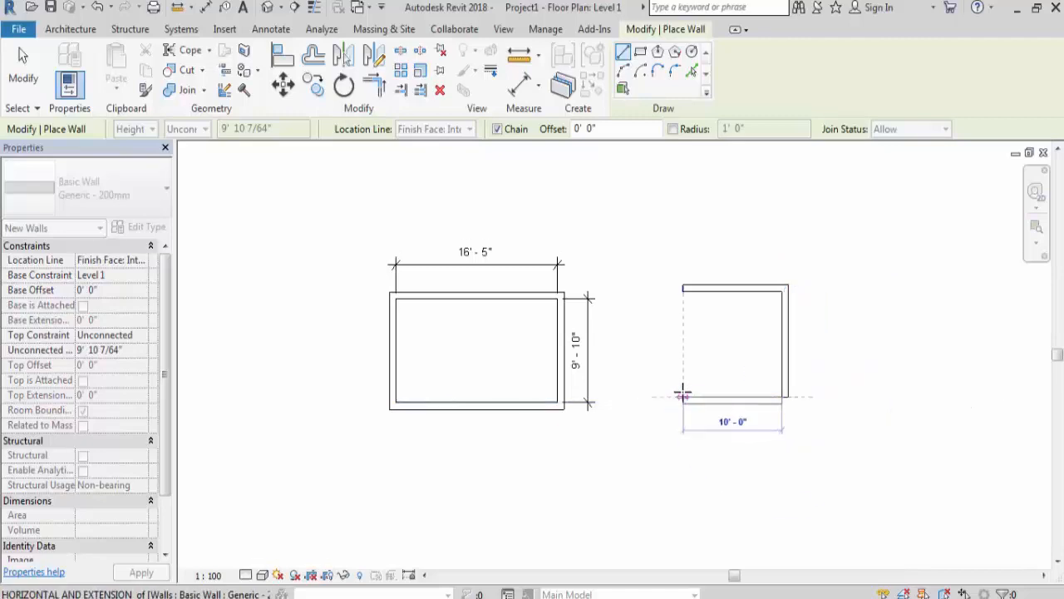
left_click(682, 286)
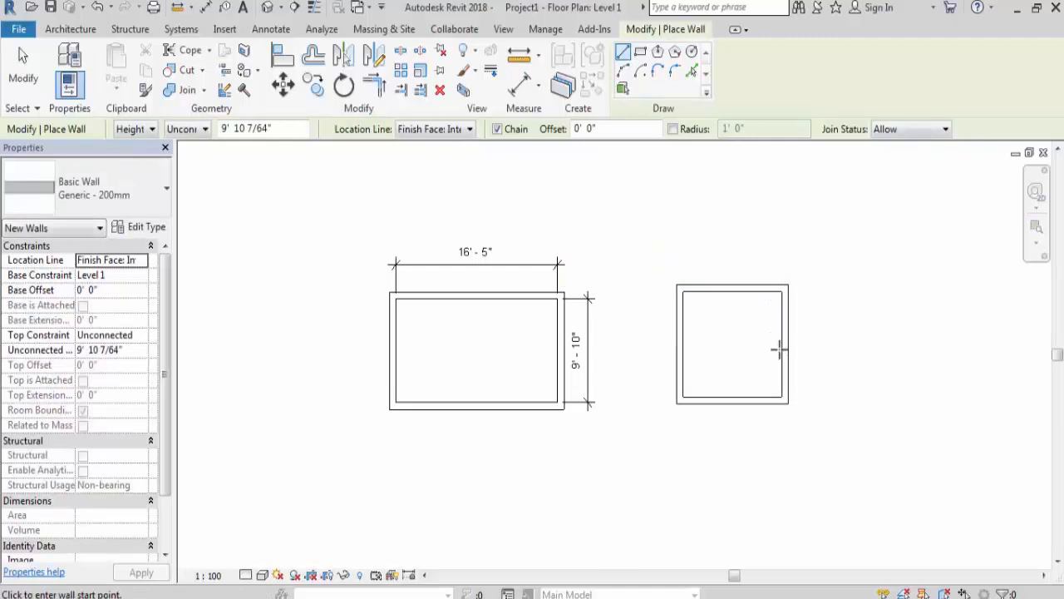
scroll(787, 330, "up", 2)
key("Escape")
key("Escape")
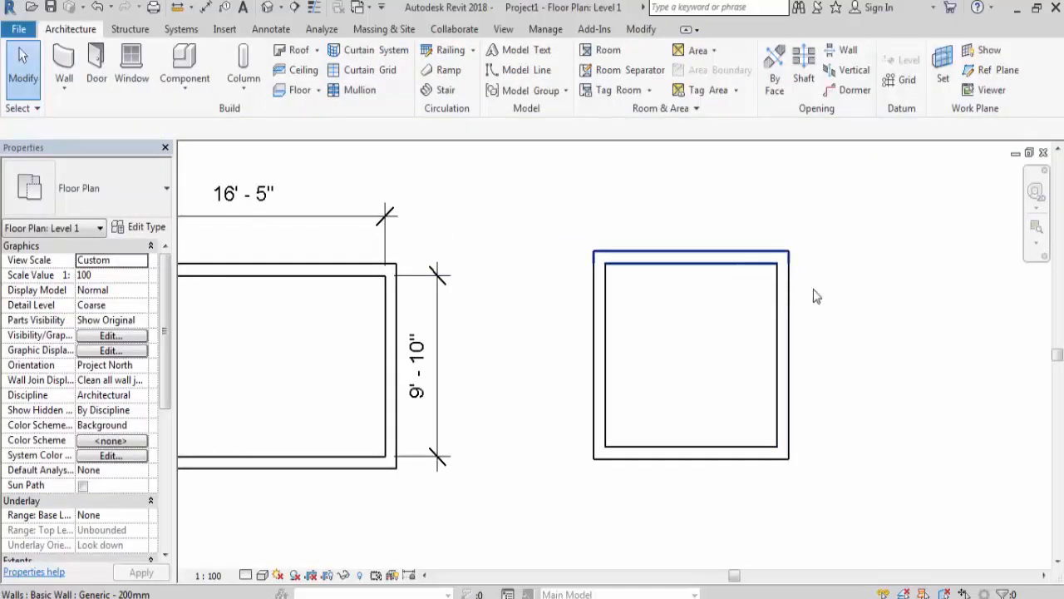
Step: Check the square room's inner height and width by selecting its top and right walls in turn
left_click(720, 263)
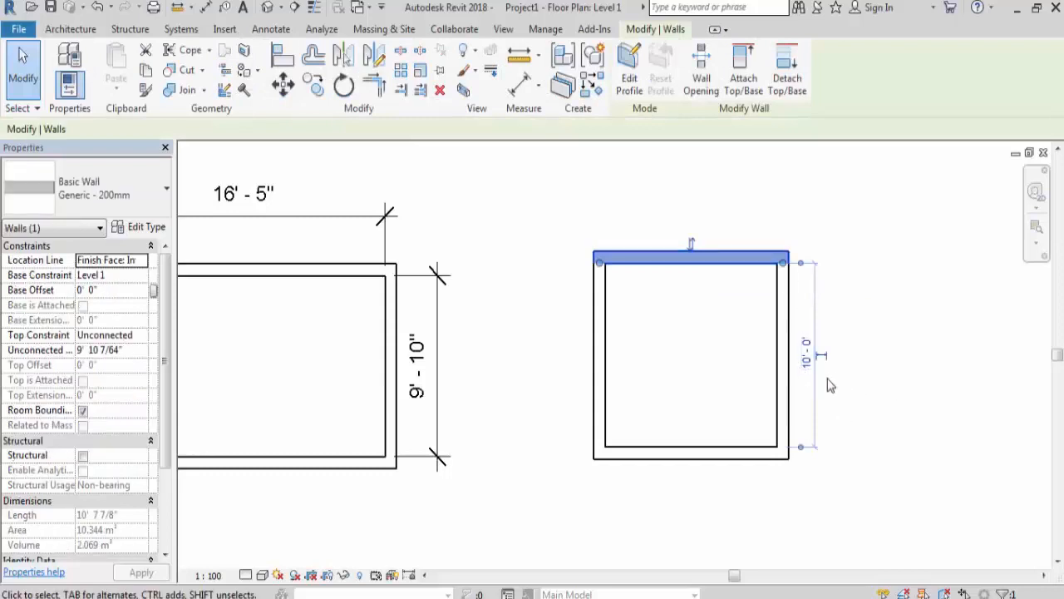
left_click(788, 384)
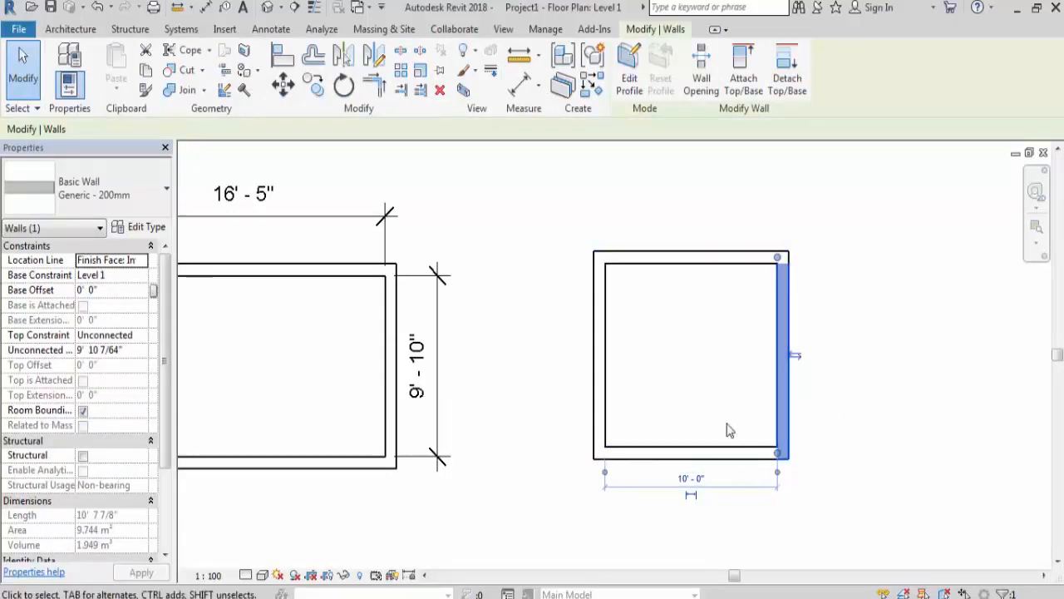
left_click(726, 346)
Step: Add an aligned dimension above the square room between the inner faces of its left and right walls
scroll(725, 341, "down", 2)
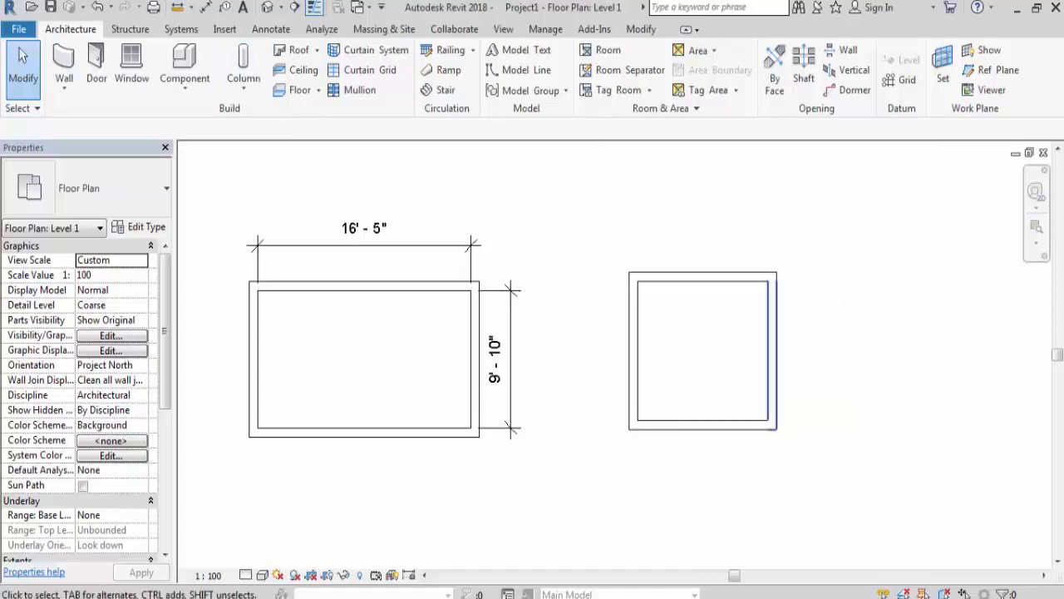
left_click(271, 28)
left_click(67, 66)
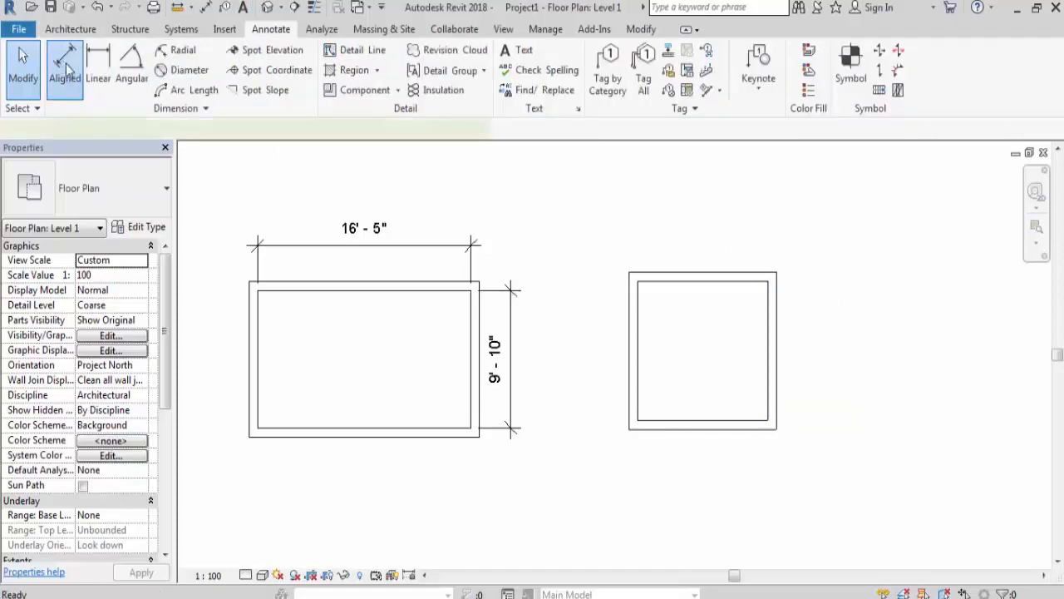
left_click(638, 301)
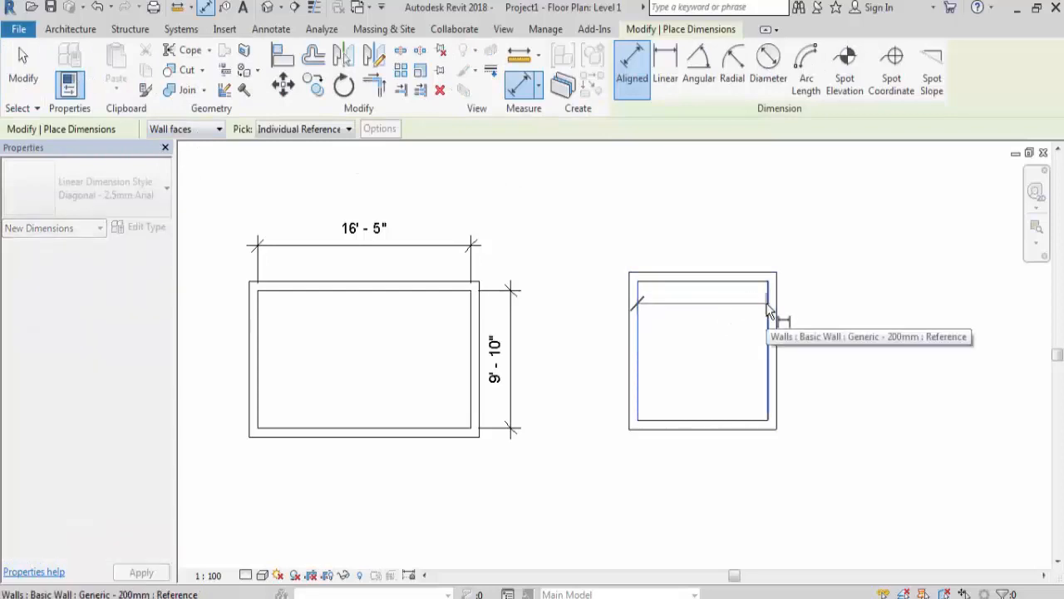
left_click(771, 310)
left_click(752, 235)
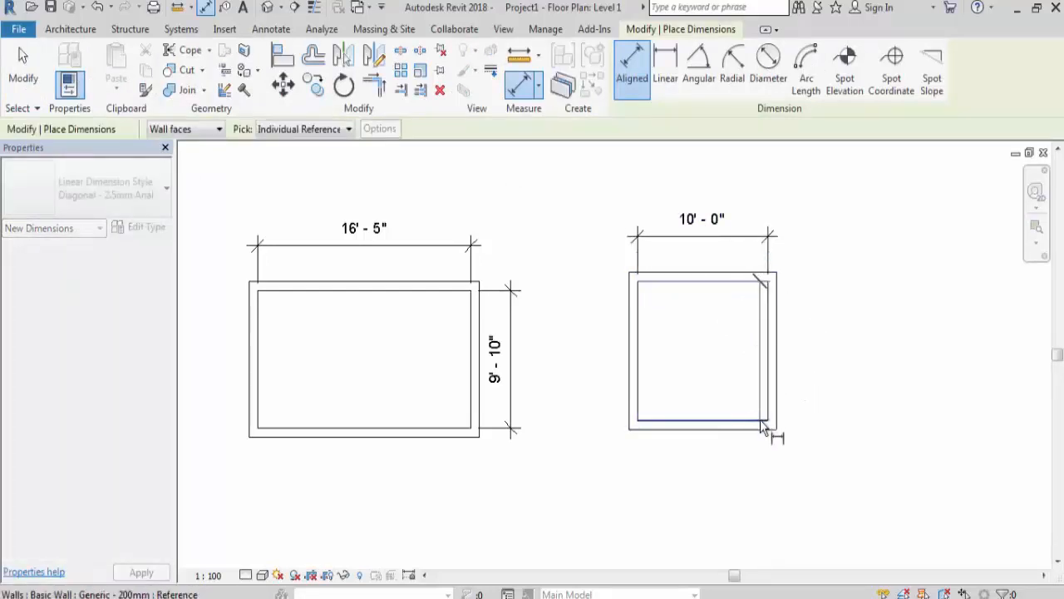
Step: Dimension the inner height of the square room, placing the dimension to its right, and end the dimension command
left_click(765, 424)
left_click(821, 382)
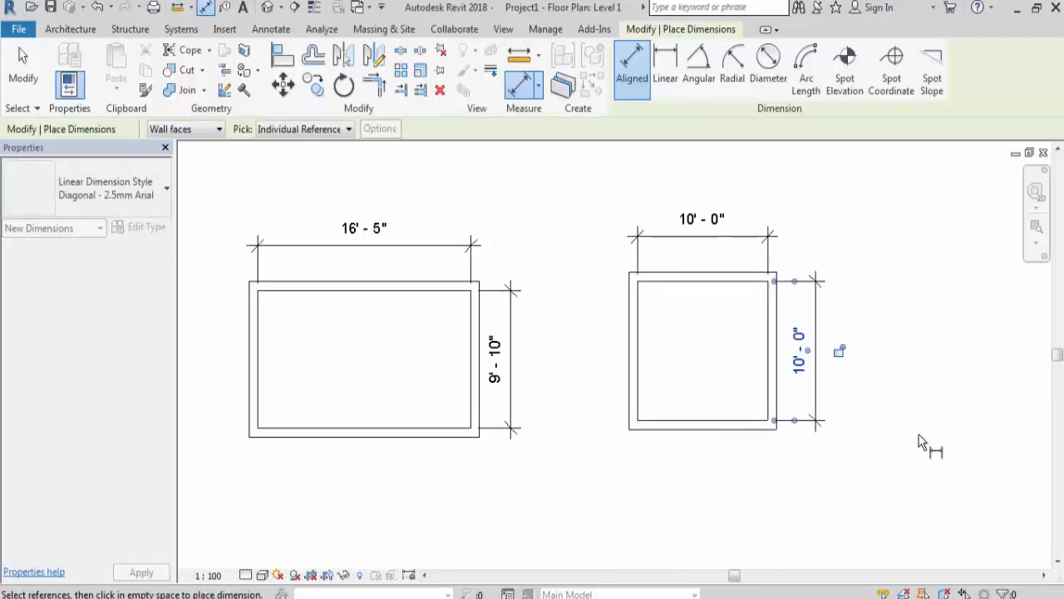
key("Escape")
key("Escape")
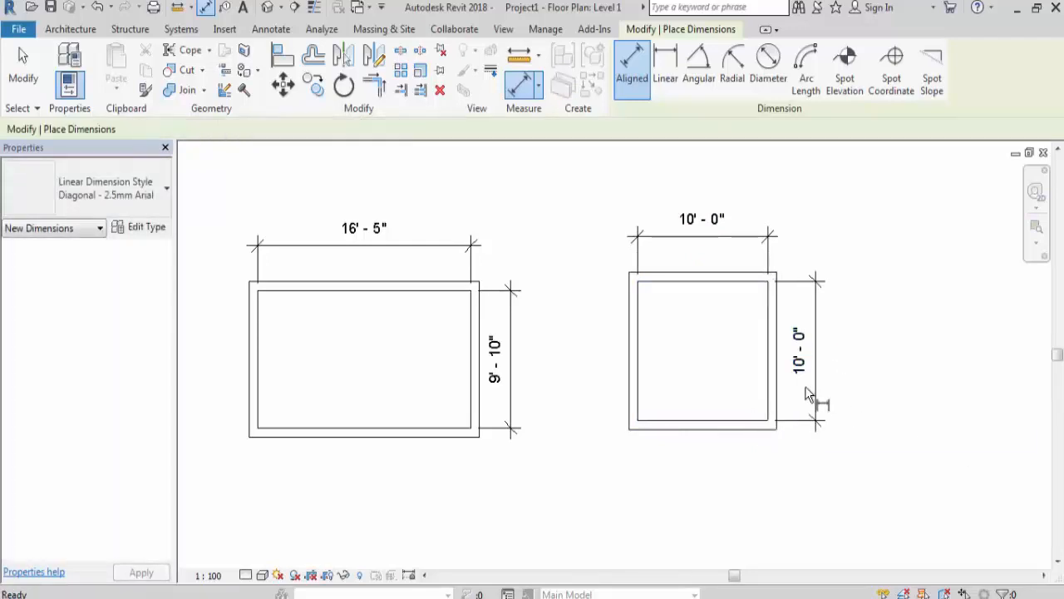
Step: Change the project's length units to meters with rounding to 3 decimal places
key("u")
key("n")
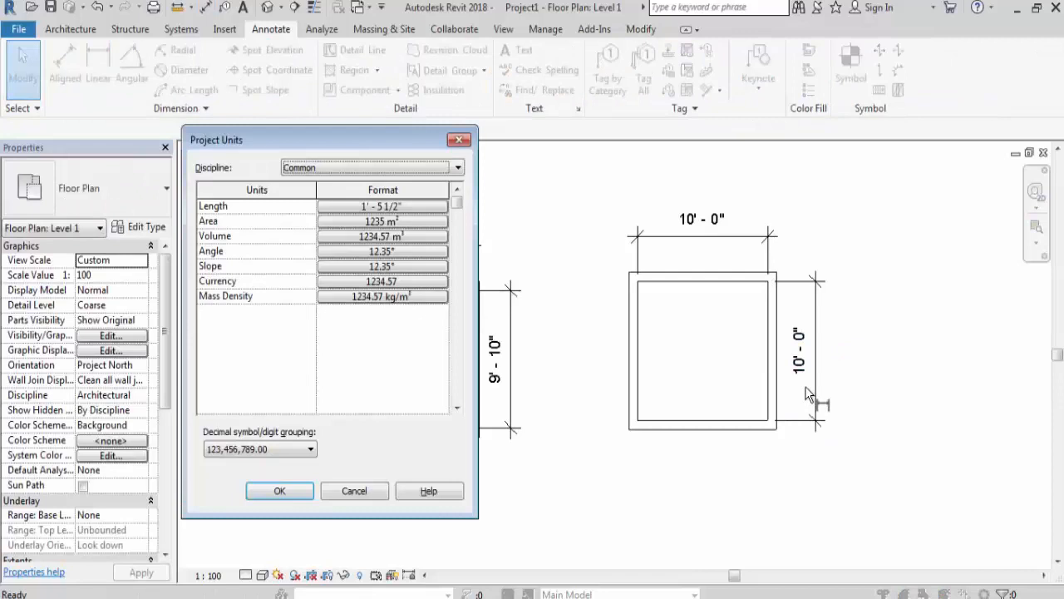
left_click(379, 207)
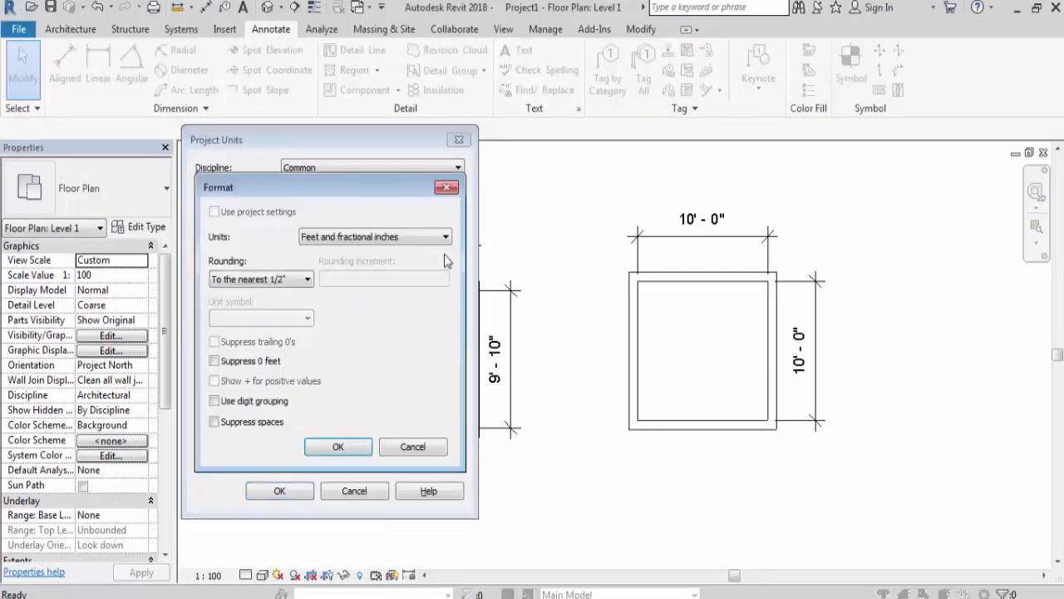
left_click(395, 236)
left_click(329, 292)
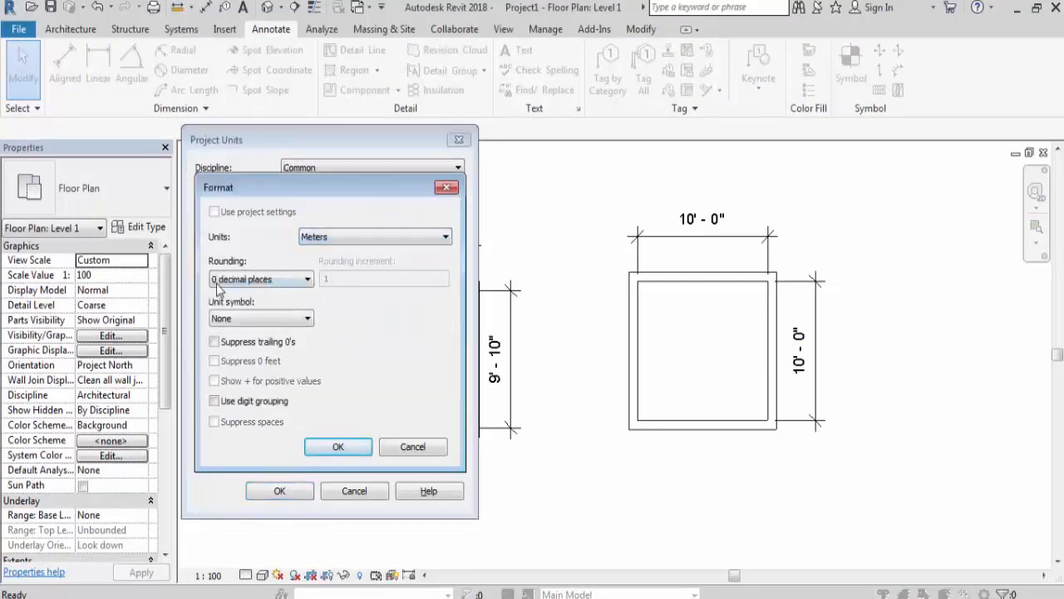
left_click(284, 279)
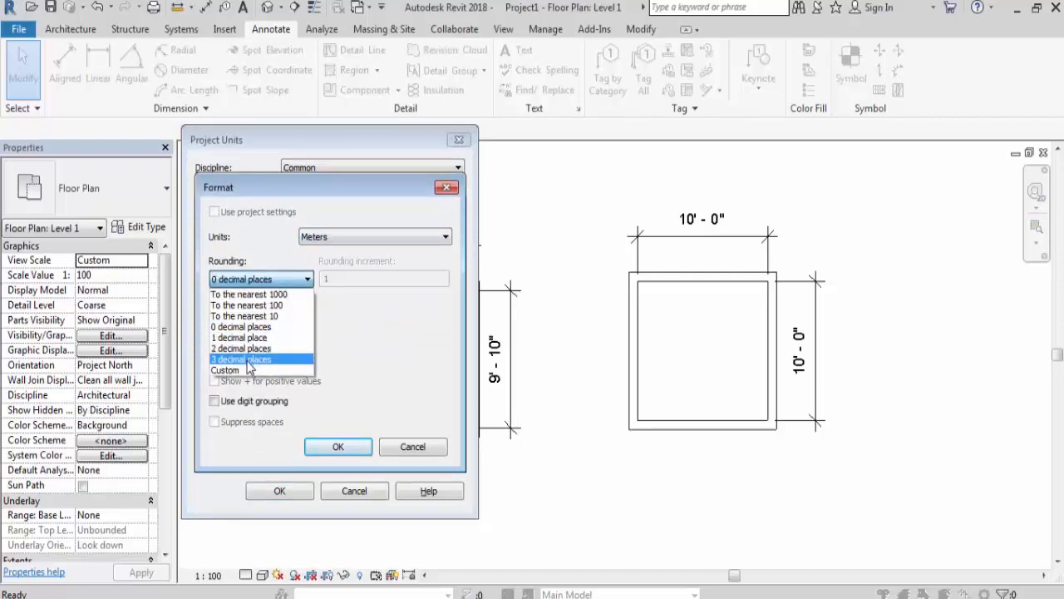
left_click(266, 349)
Step: Set the length unit symbol to m, suppress trailing zeros, and apply the project units
left_click(262, 320)
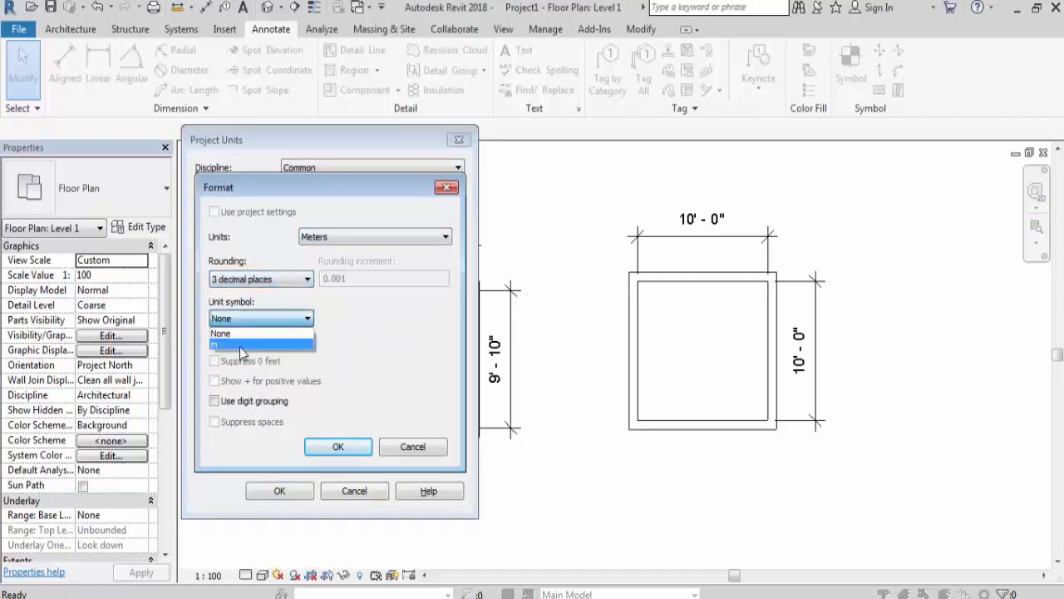
left_click(246, 346)
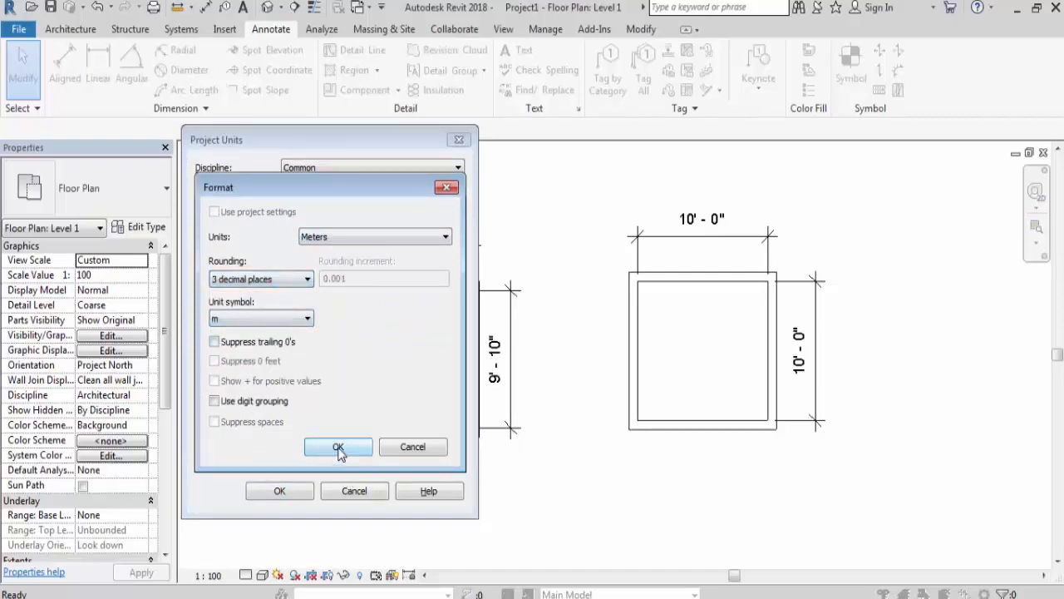
left_click(214, 341)
left_click(335, 447)
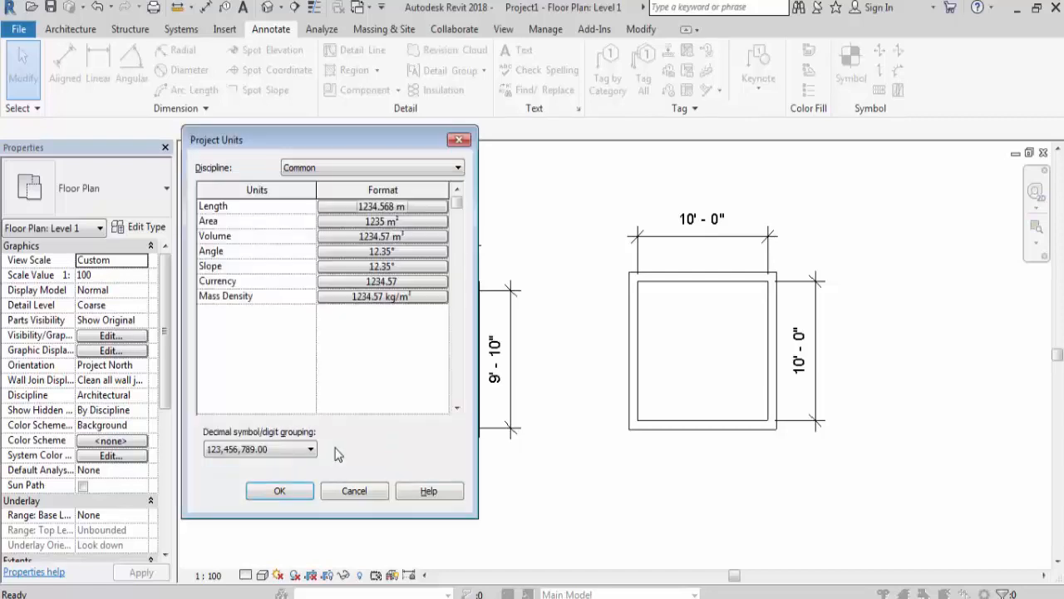
left_click(291, 491)
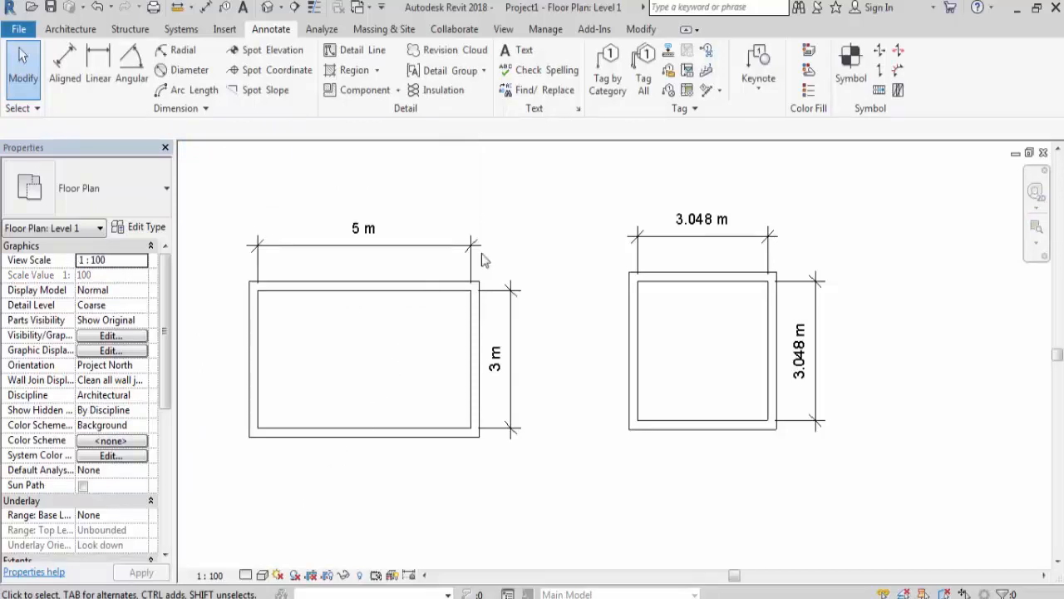